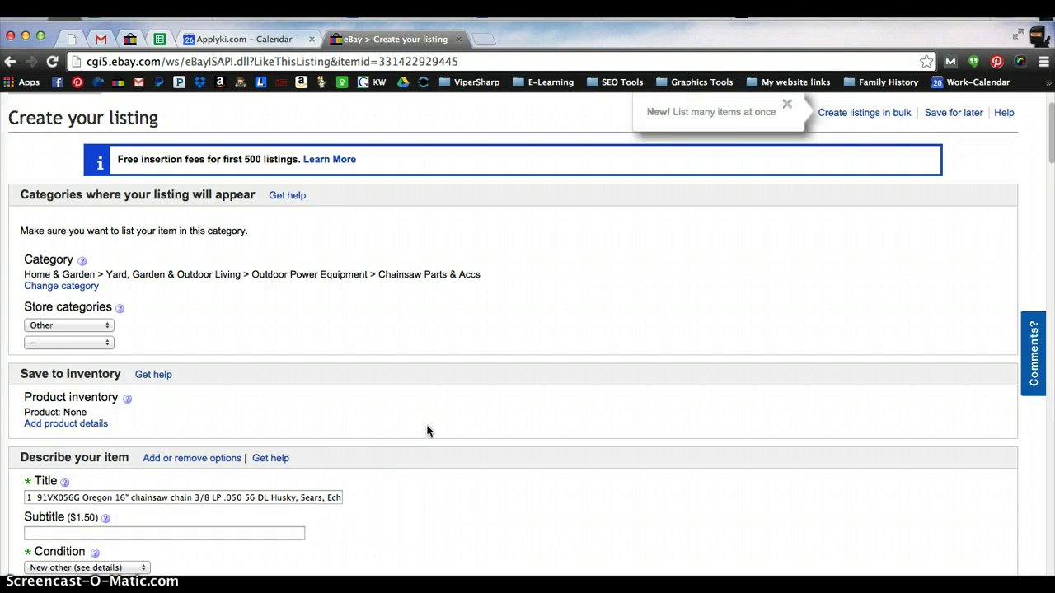
Switch to the Gmail window and review the emailed chainsaw chain photos, closing the preview at the end
scroll(449, 419, "down", 5)
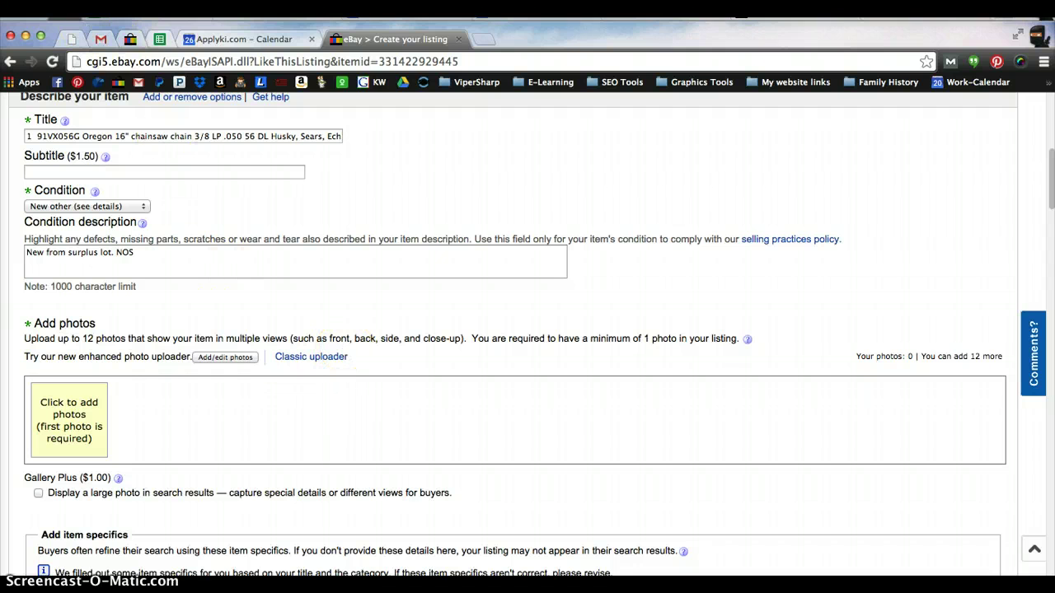
key("super+grave")
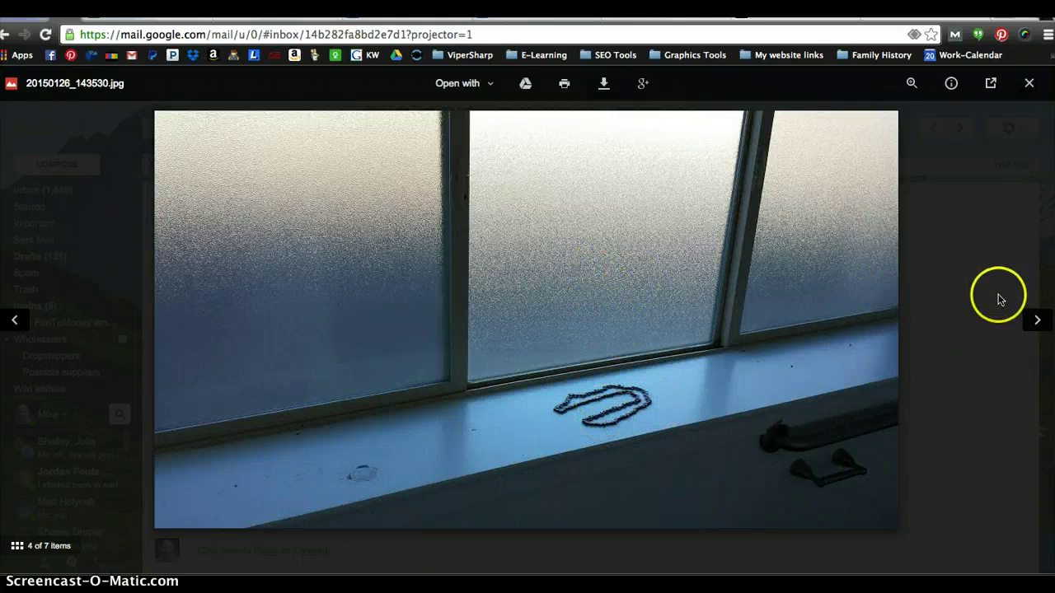
double_click(1041, 320)
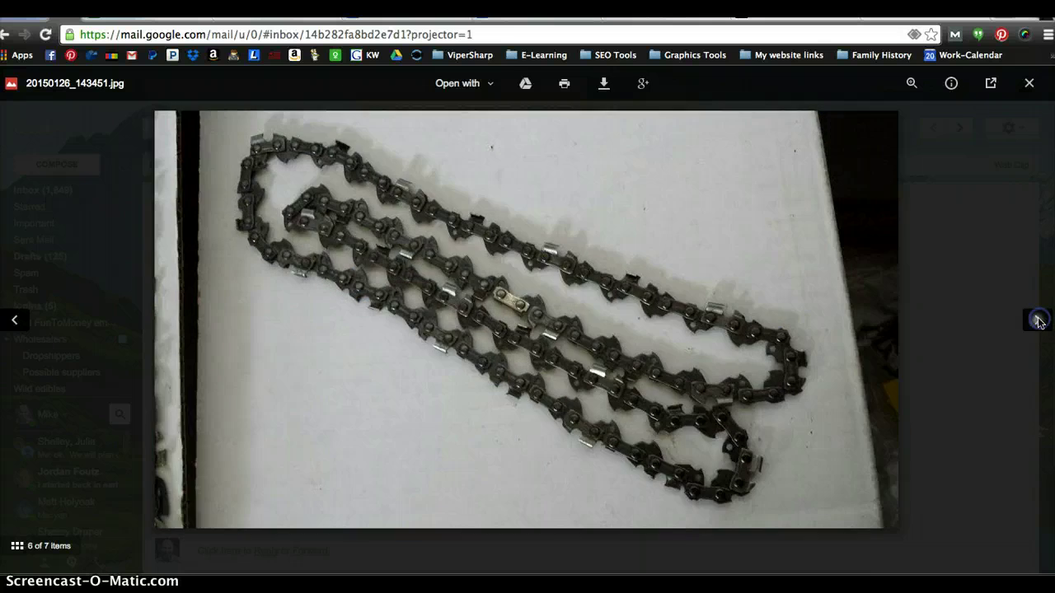
left_click(1039, 321)
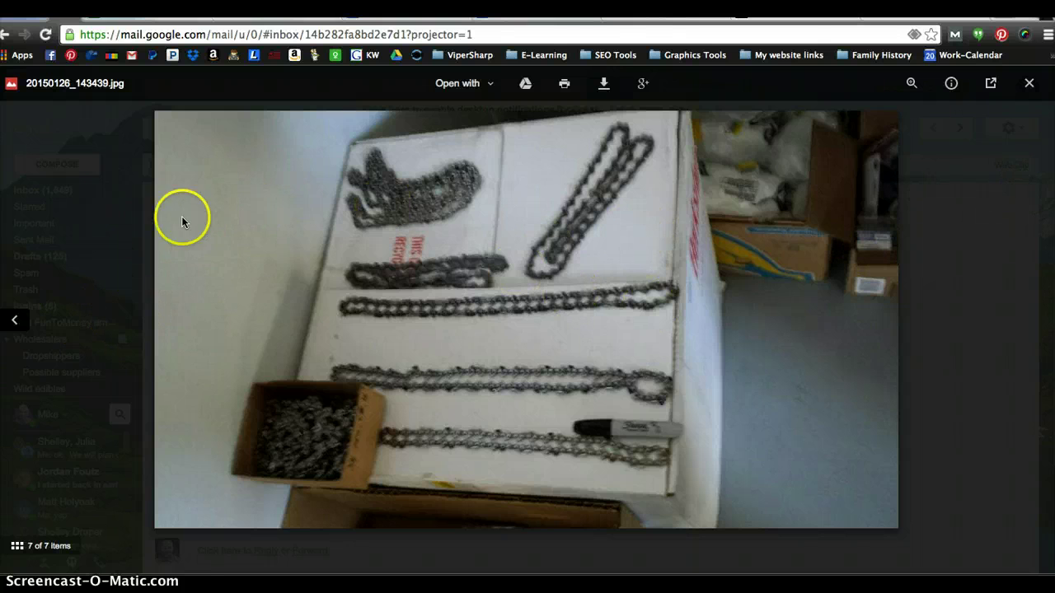
left_click(127, 149)
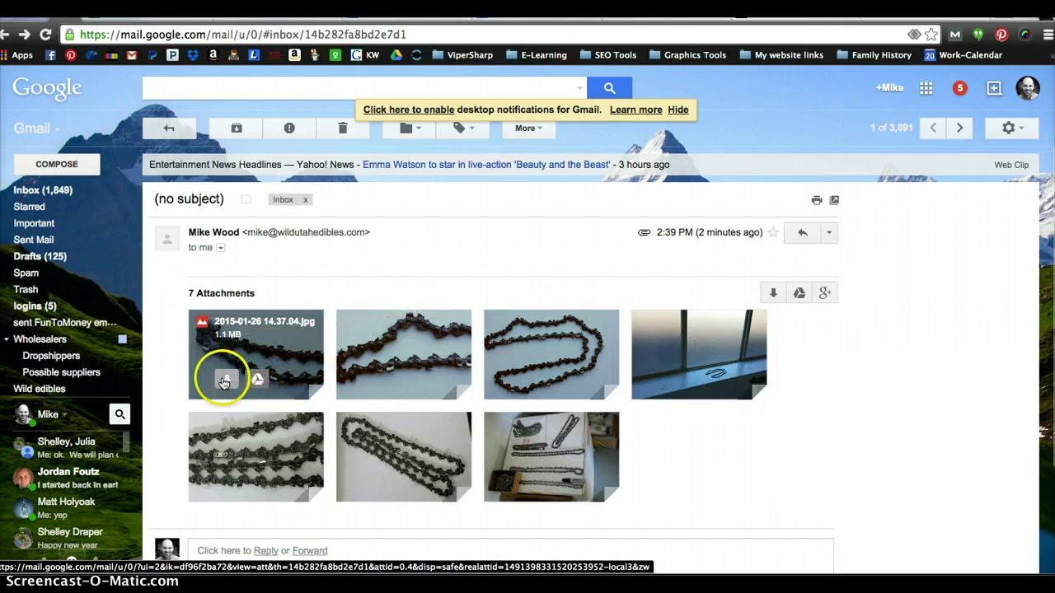
Download the first two attached photos to Downloads as chainsaw-chain-56dl-oregon-.jpg and chainsaw-chain-56dl-oregon-2.jpg
left_click(223, 382)
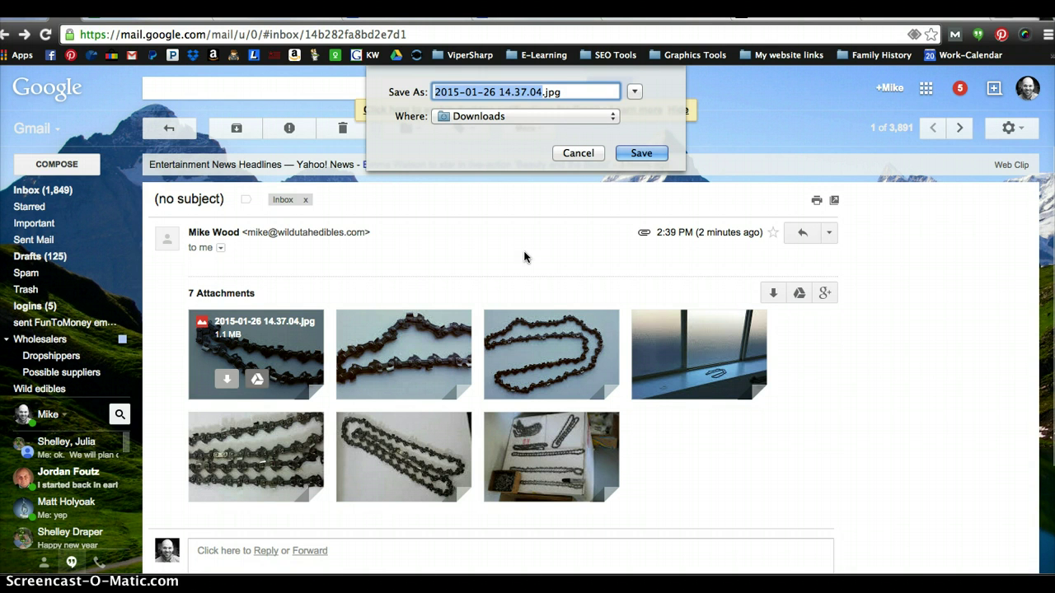
type("chainsaw-chain-56dl-oregon-")
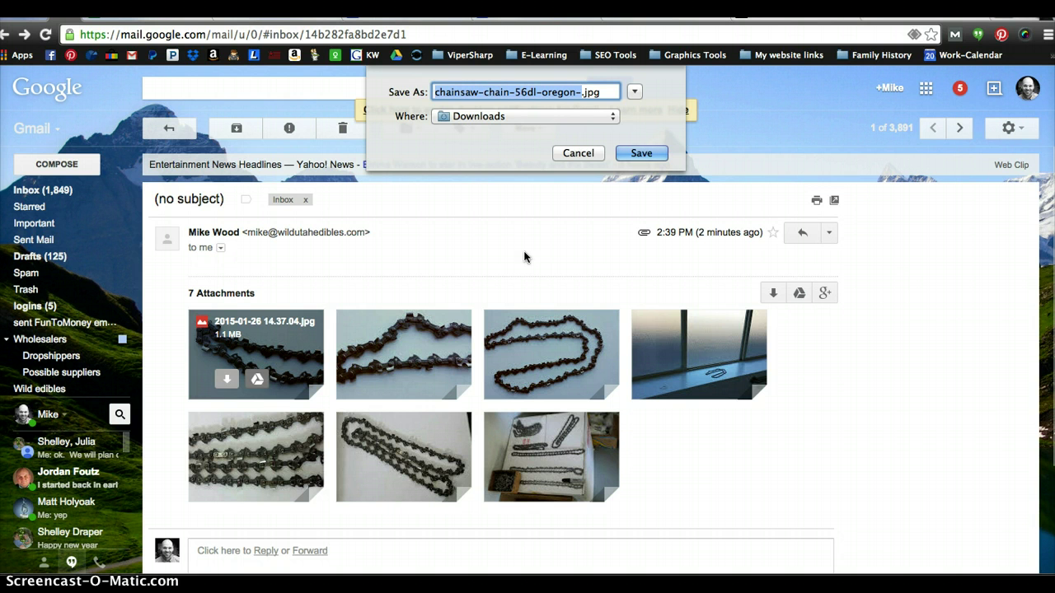
key("Return")
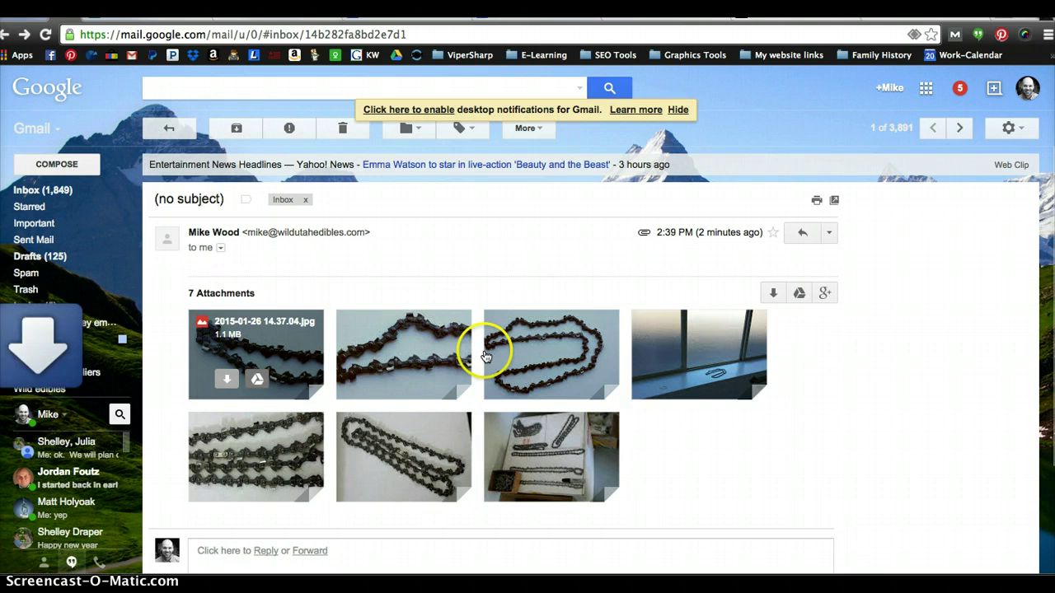
left_click(373, 382)
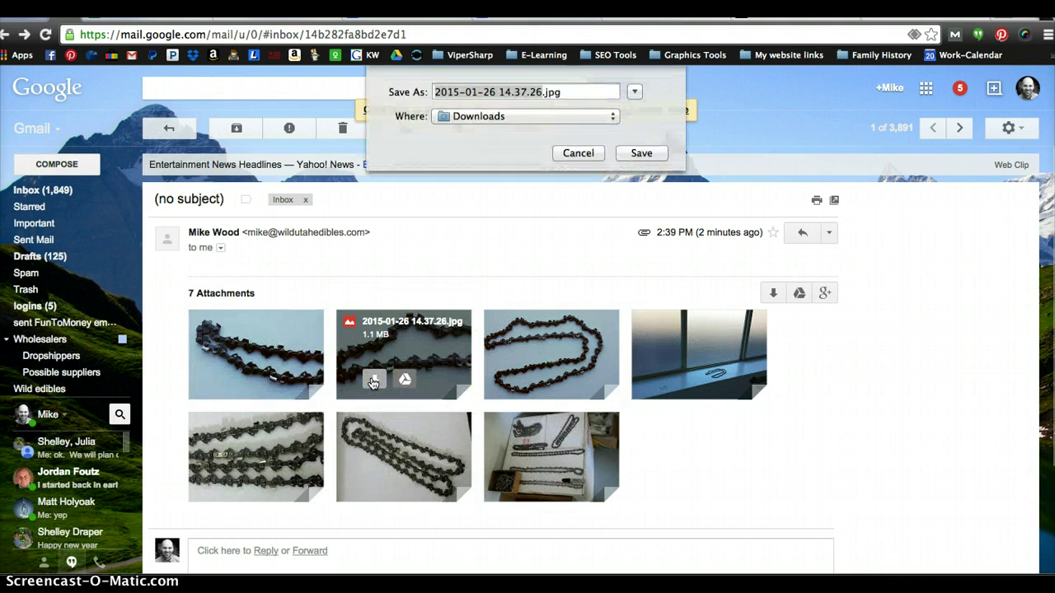
type("chainsaw-chain-56dl-oregon-")
type("2")
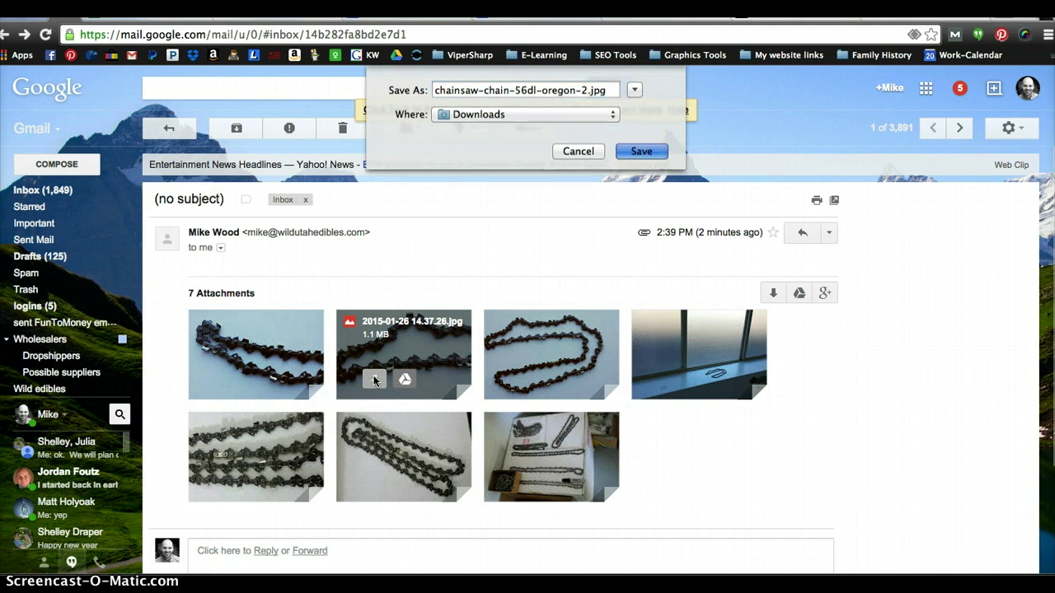
key("Return")
Download the third and fifth attached photos to Downloads as chainsaw-chain-56dl-oregon-3.jpg and chainsaw-chain-56dl-oregon-4.jpg
left_click(521, 382)
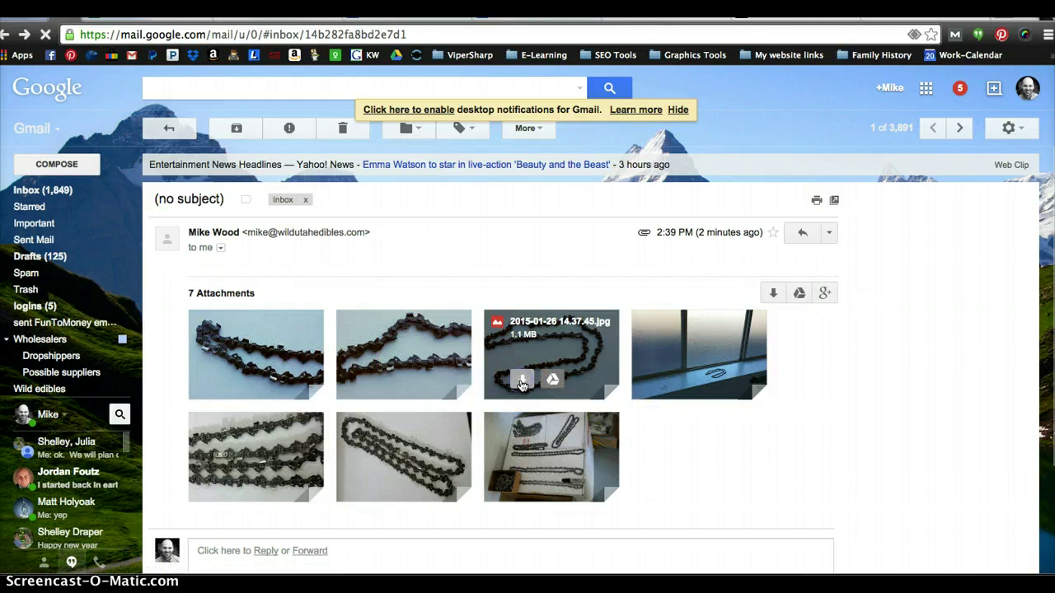
type("chainsaw-chain-56dl-oregon-")
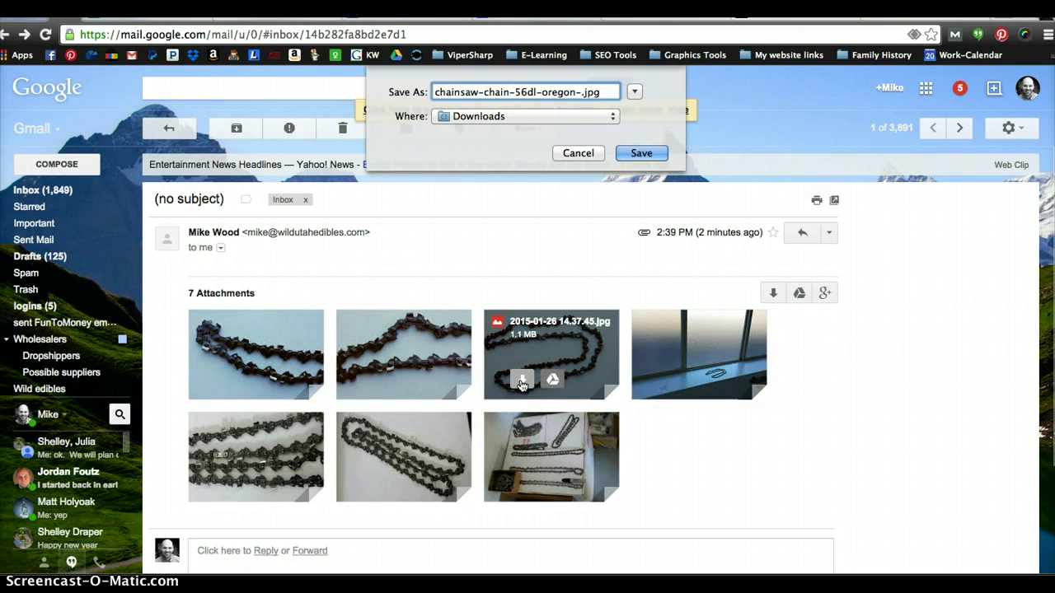
type("3")
key("Return")
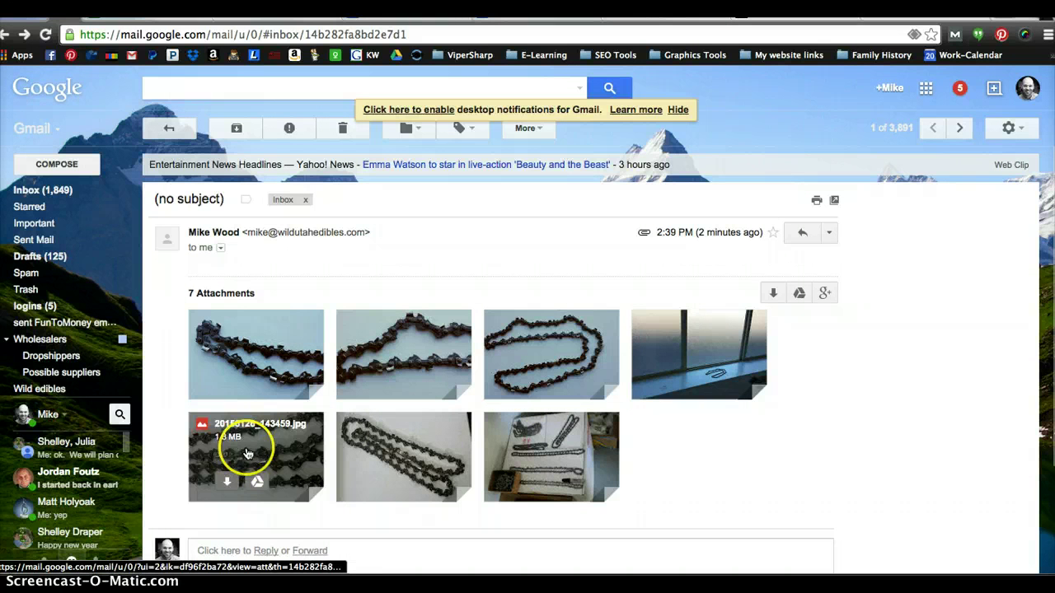
left_click(225, 482)
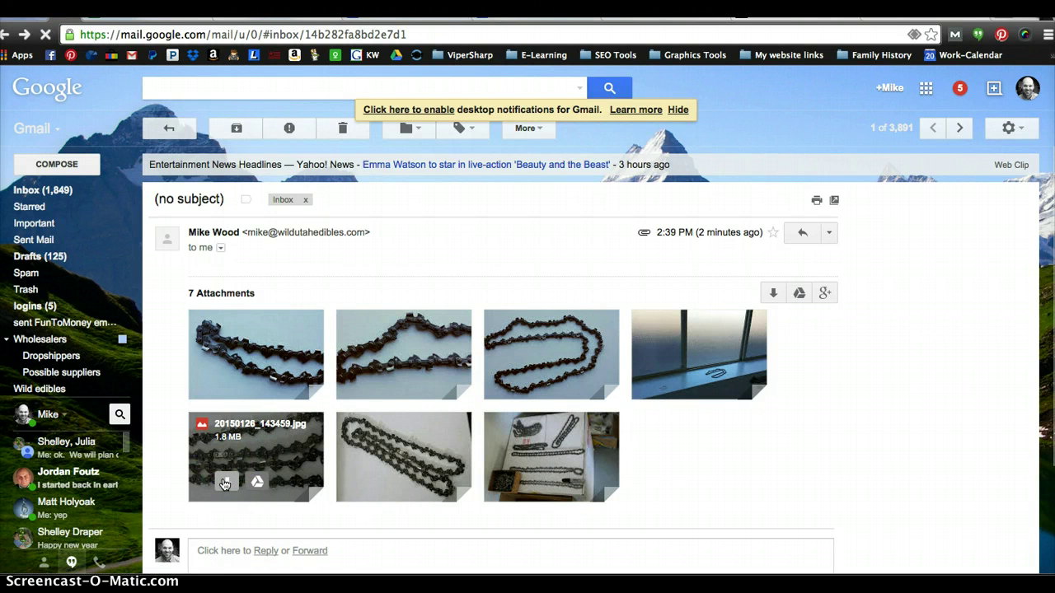
type("chainsaw-chain-56dl-oregon-")
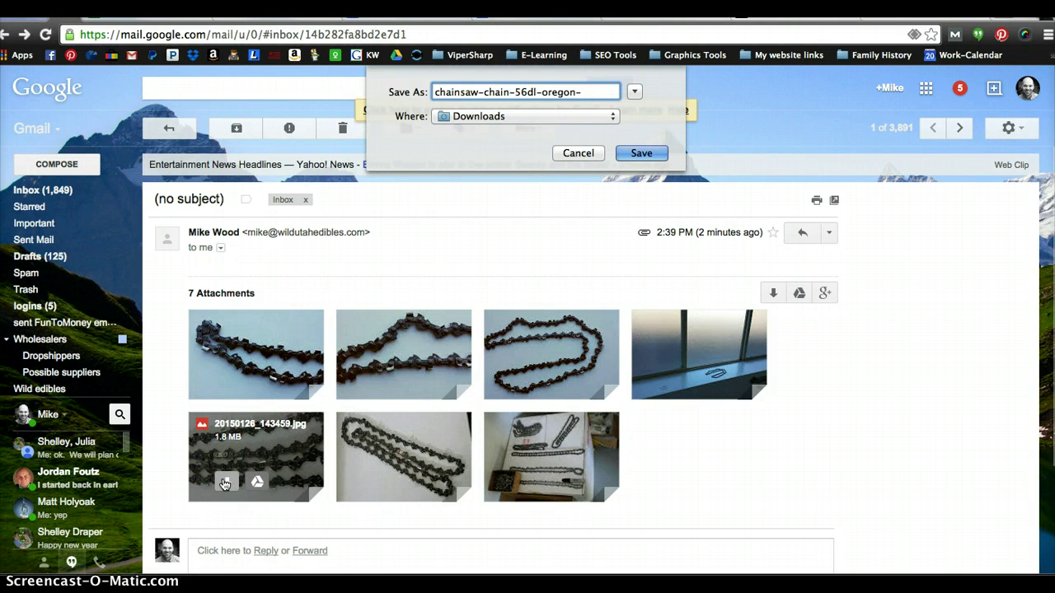
type("4")
key("Return")
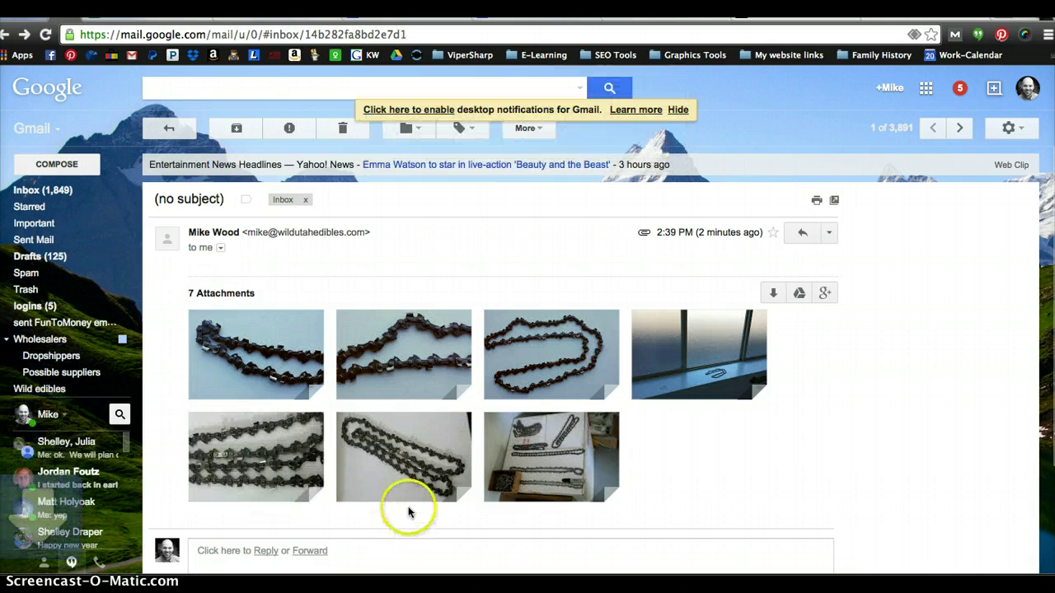
Download the sixth attached photo, 20150126_143451.jpg, to Downloads as chainsaw-chain-56dl-oregon-5.jpg
left_click(376, 482)
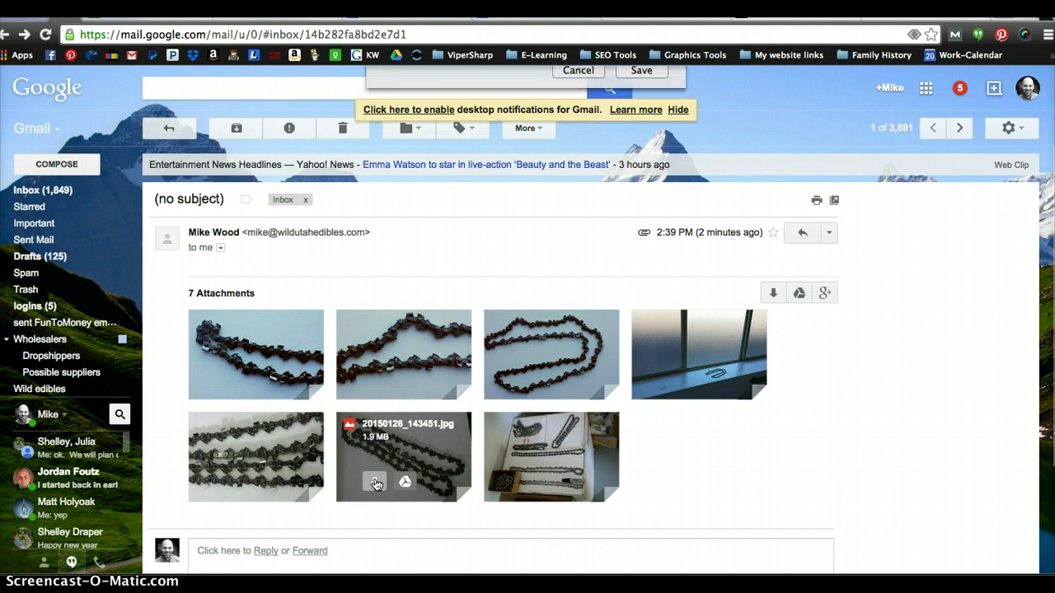
type("chainsaw-chain-56dl-oregon-")
type("5")
key("Return")
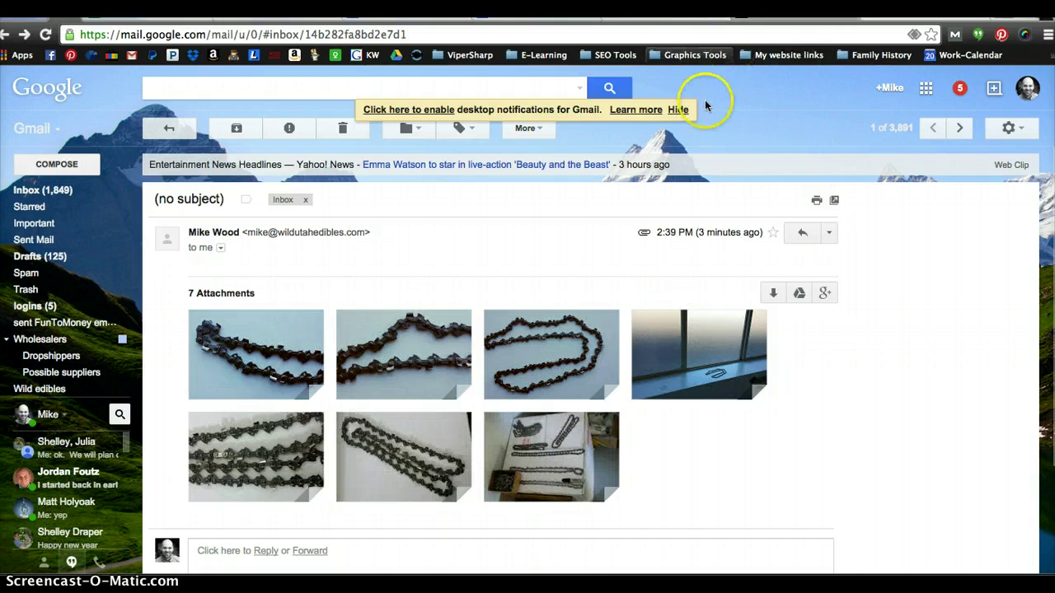
Switch back to the eBay listing and upload the five chainsaw-chain photos from Downloads with the enhanced photo uploader
key("super+Tab")
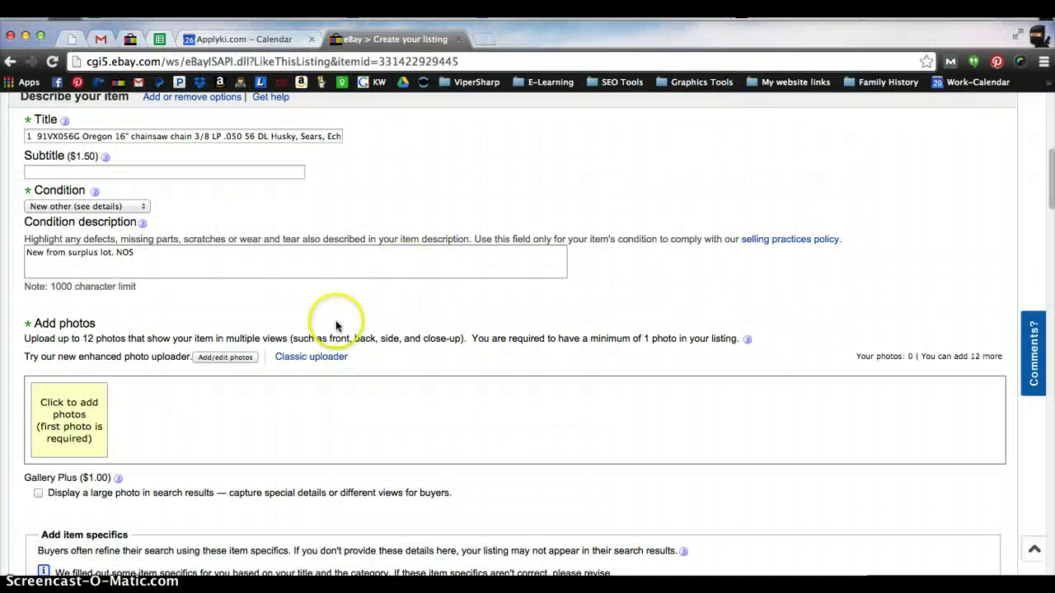
left_click(224, 359)
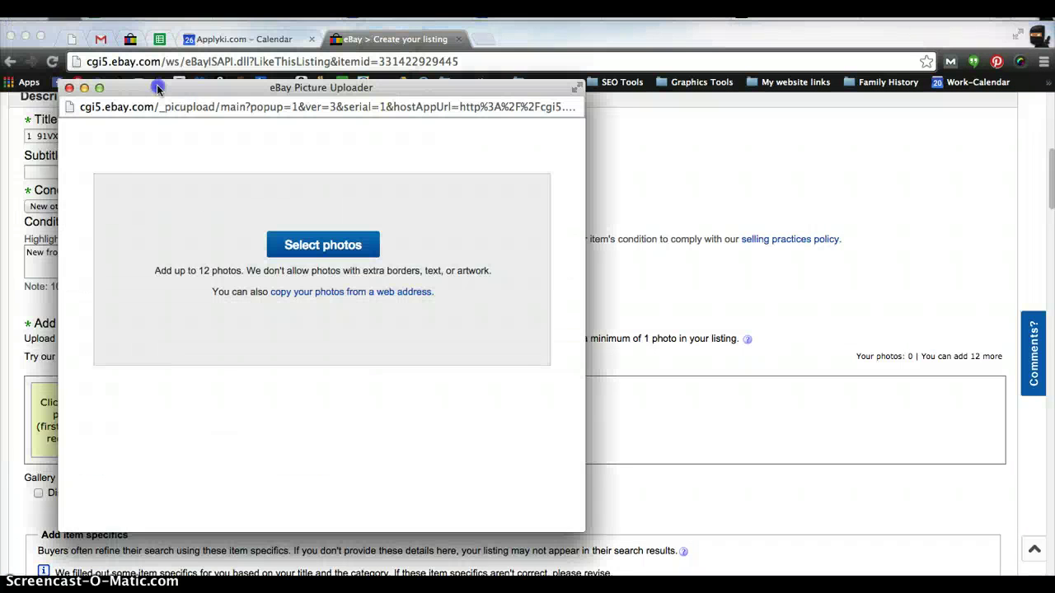
left_click_drag(158, 88, 196, 89)
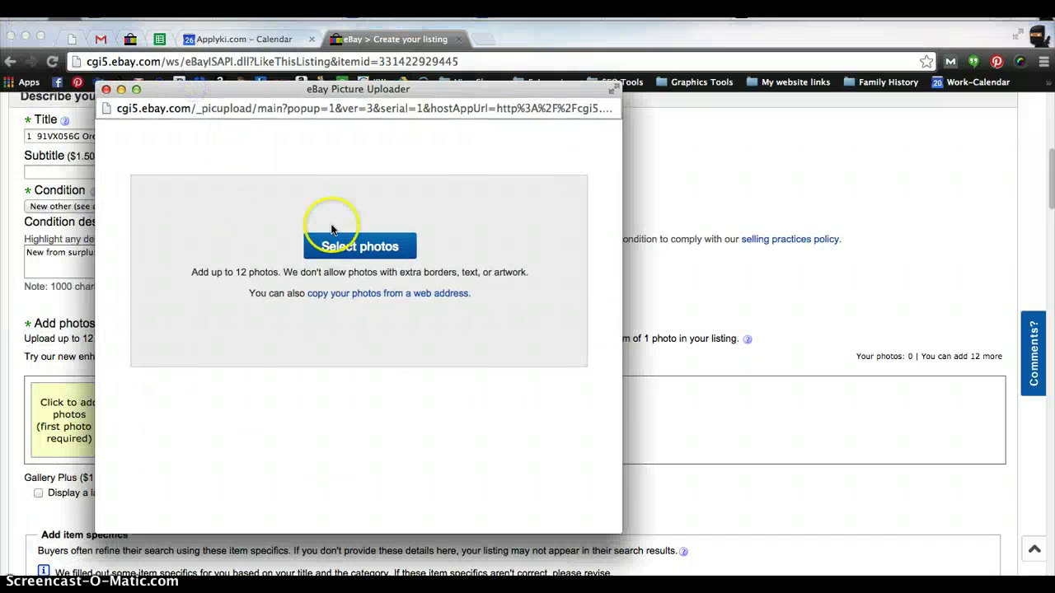
left_click(361, 252)
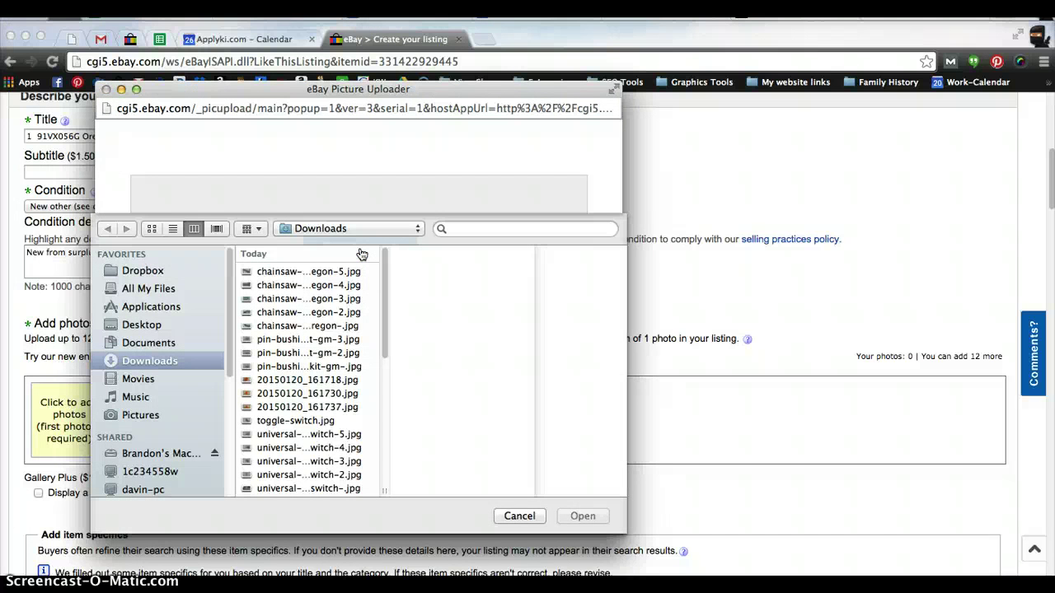
left_click(264, 275)
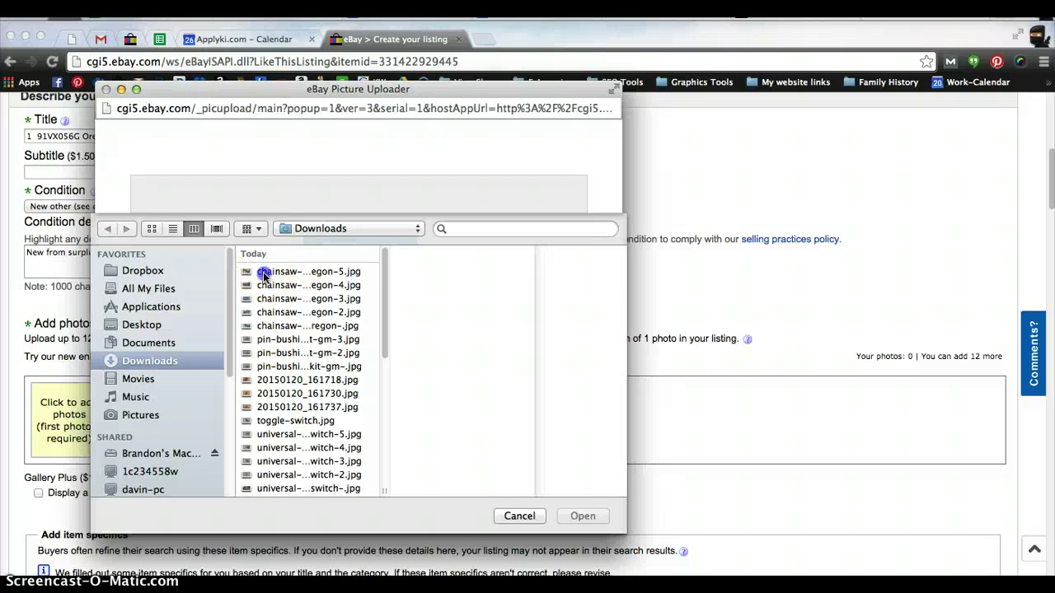
left_click(277, 327, "shift")
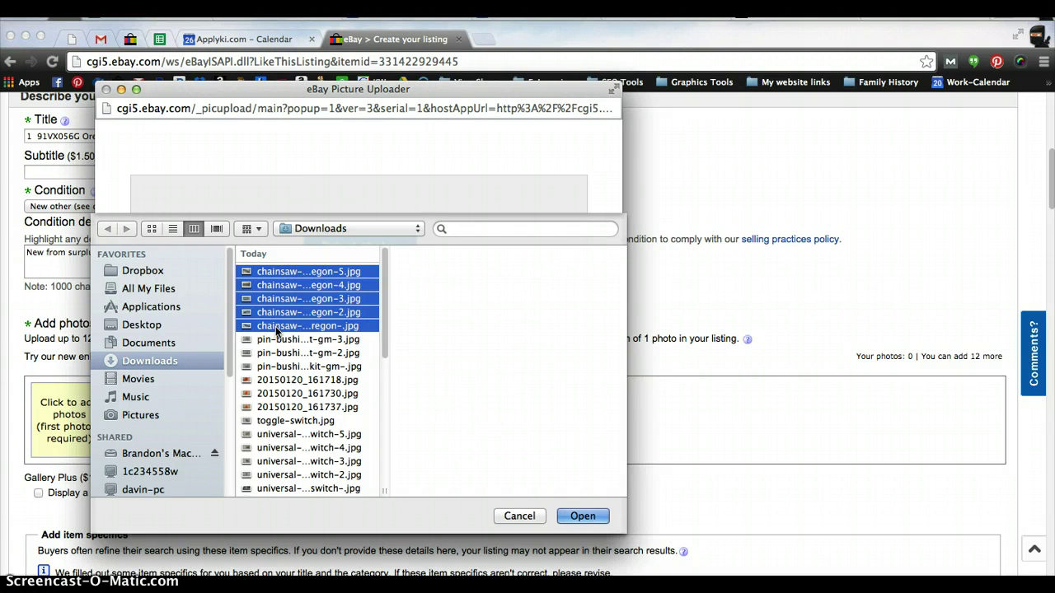
left_click(580, 518)
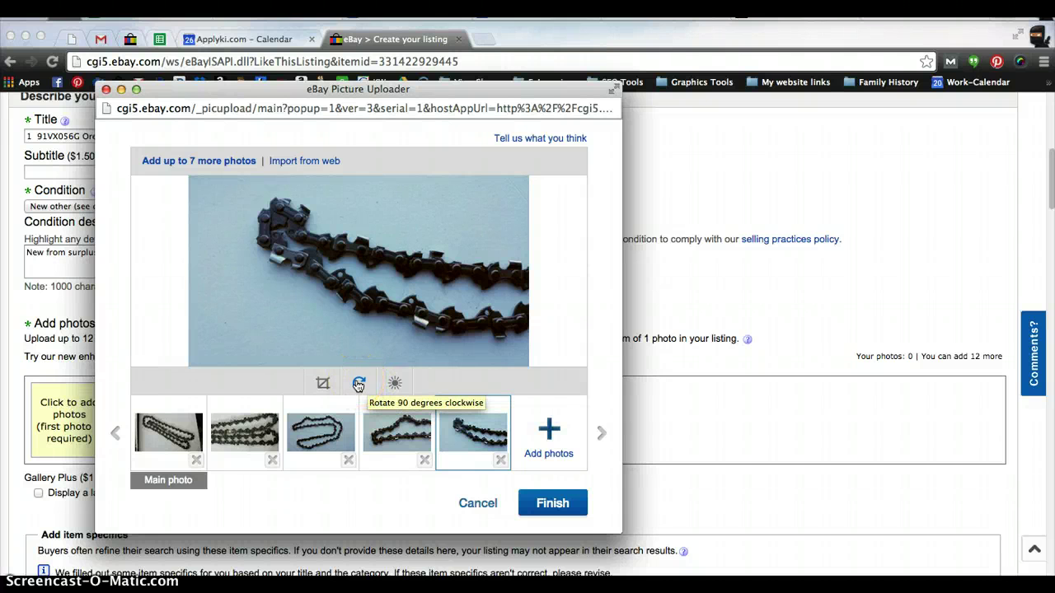
Crop the fifth uploaded photo at full height, trimming the empty background beside the chain and a narrow strip on the opposite side
left_click(322, 382)
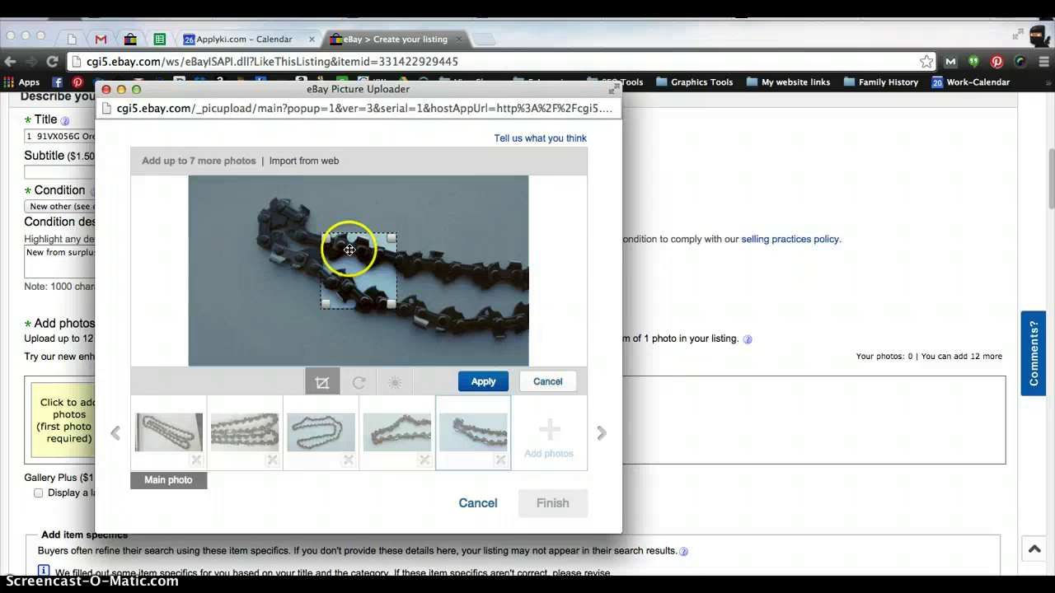
left_click_drag(321, 236, 250, 176)
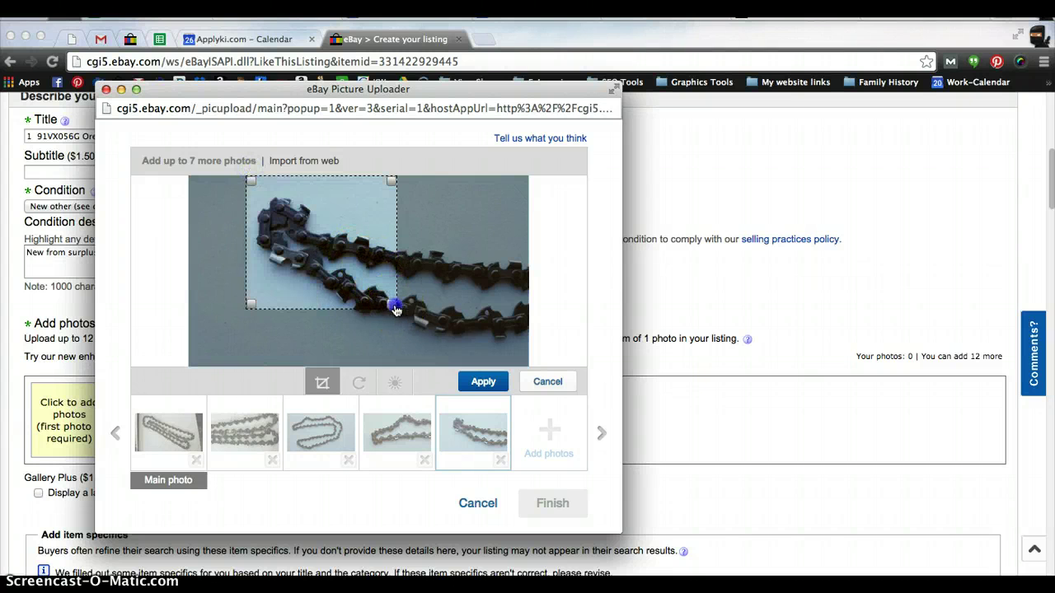
left_click_drag(396, 308, 504, 375)
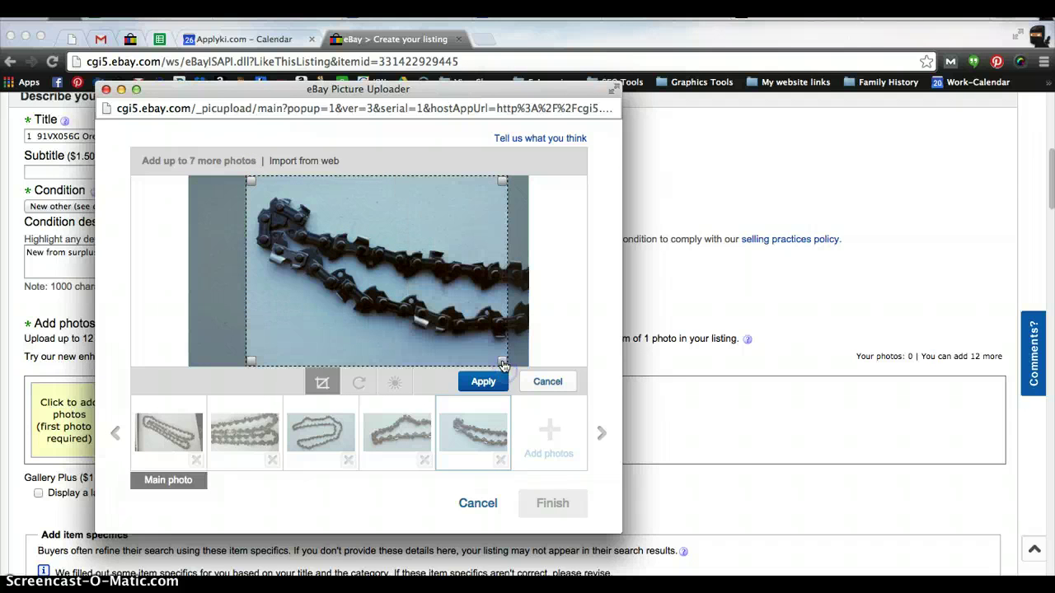
left_click(484, 382)
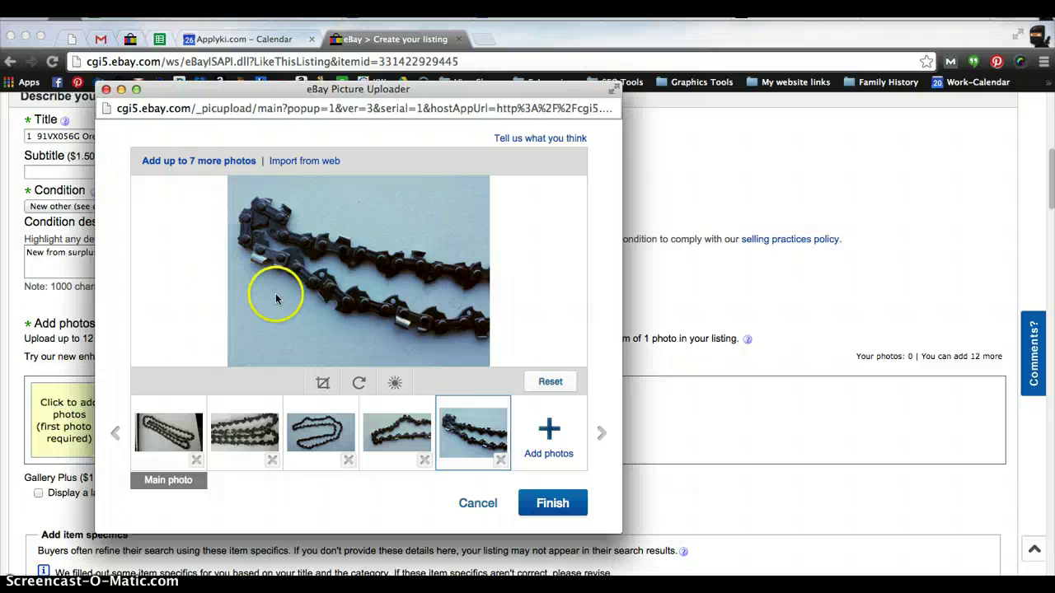
Set the fifth photo's brightness to 47 and contrast to 50, and apply the adjustment
left_click(395, 384)
left_click_drag(354, 321, 377, 322)
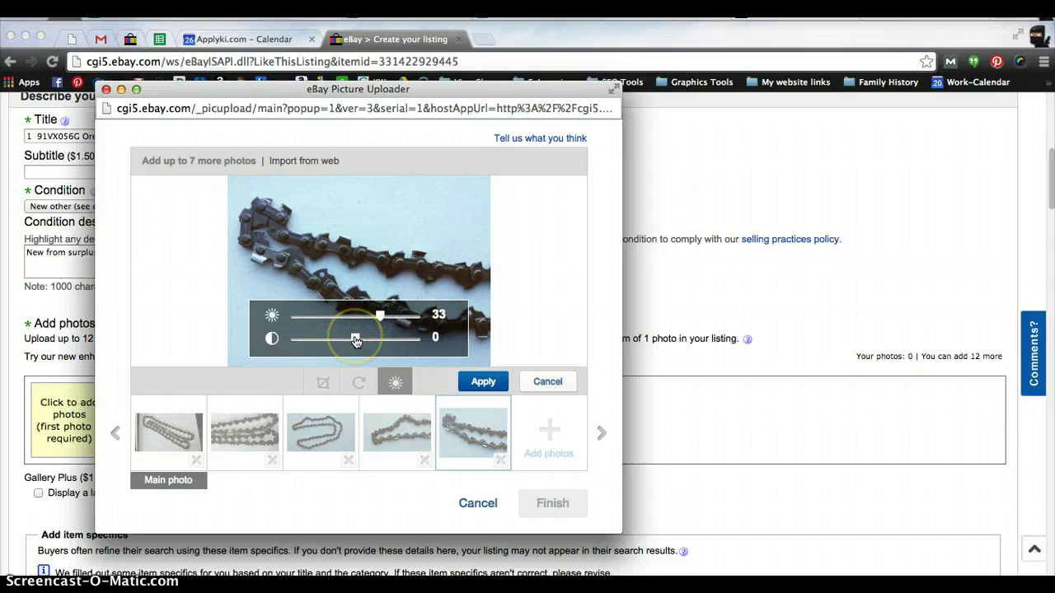
left_click_drag(355, 340, 390, 345)
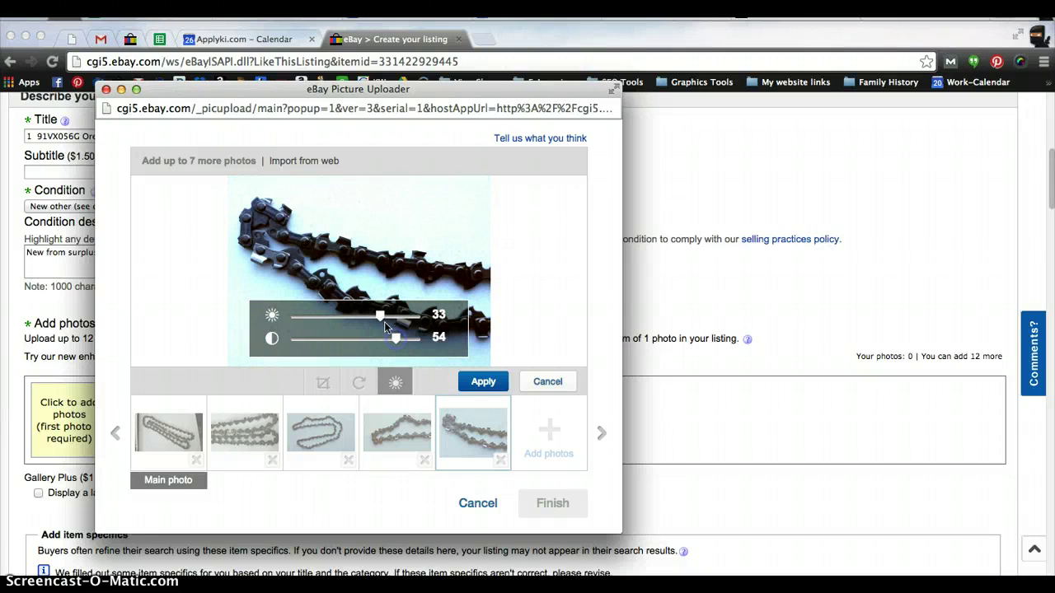
left_click_drag(381, 322, 391, 322)
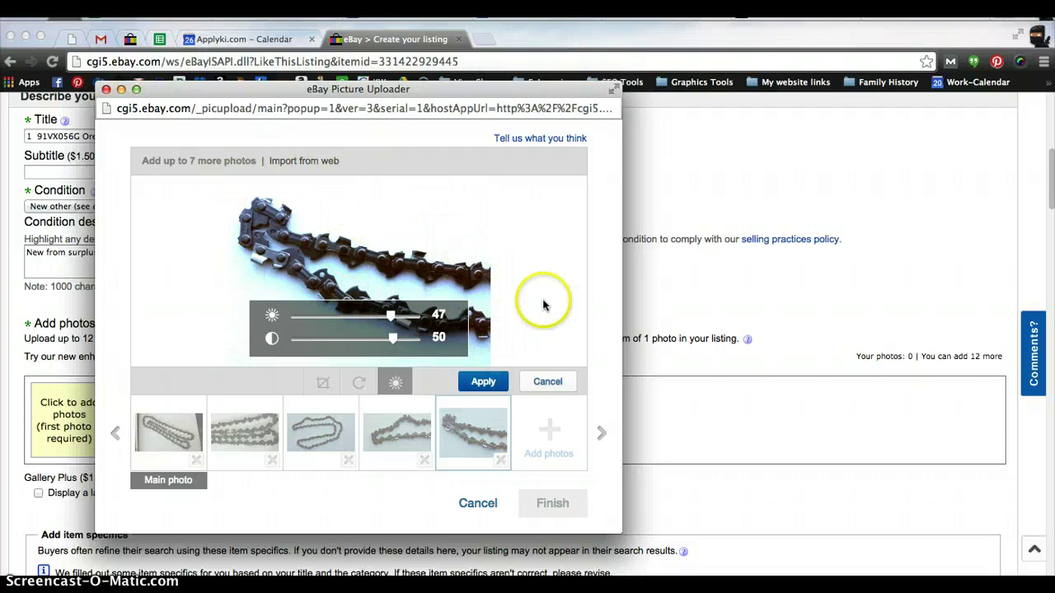
left_click(481, 383)
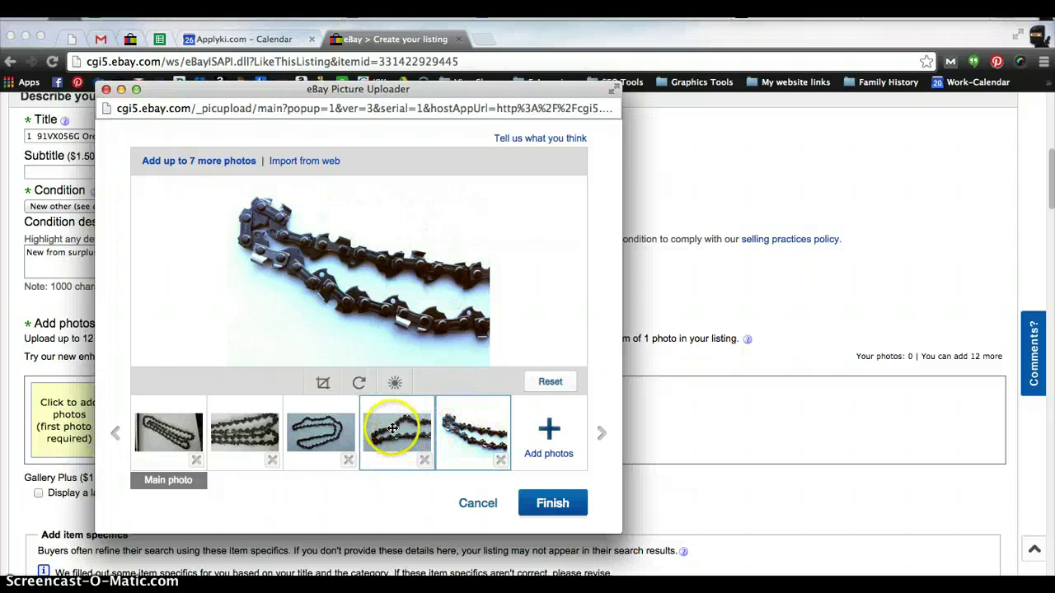
Crop the first photo tightly around the chain at full height, trimming the dark edge and the background on the opposite side
left_click(167, 427)
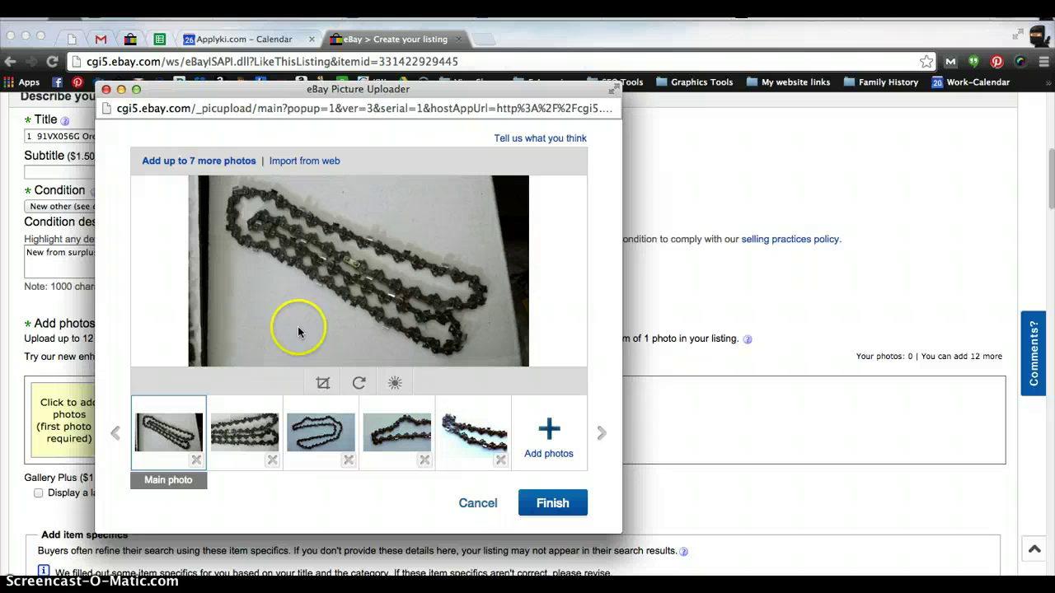
left_click(322, 383)
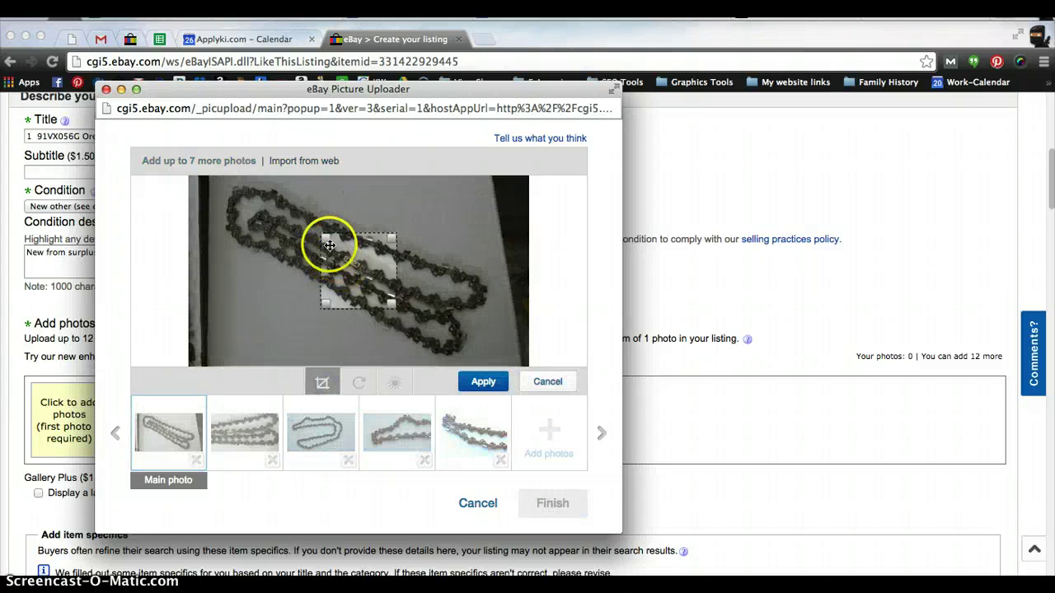
left_click_drag(326, 242, 225, 183)
left_click_drag(391, 302, 491, 375)
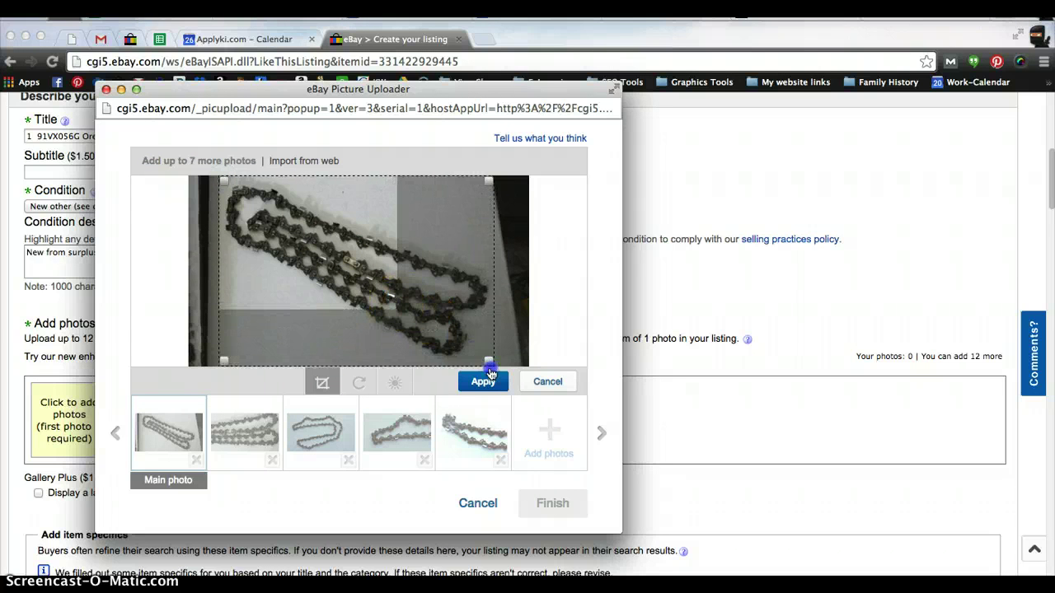
left_click(489, 380)
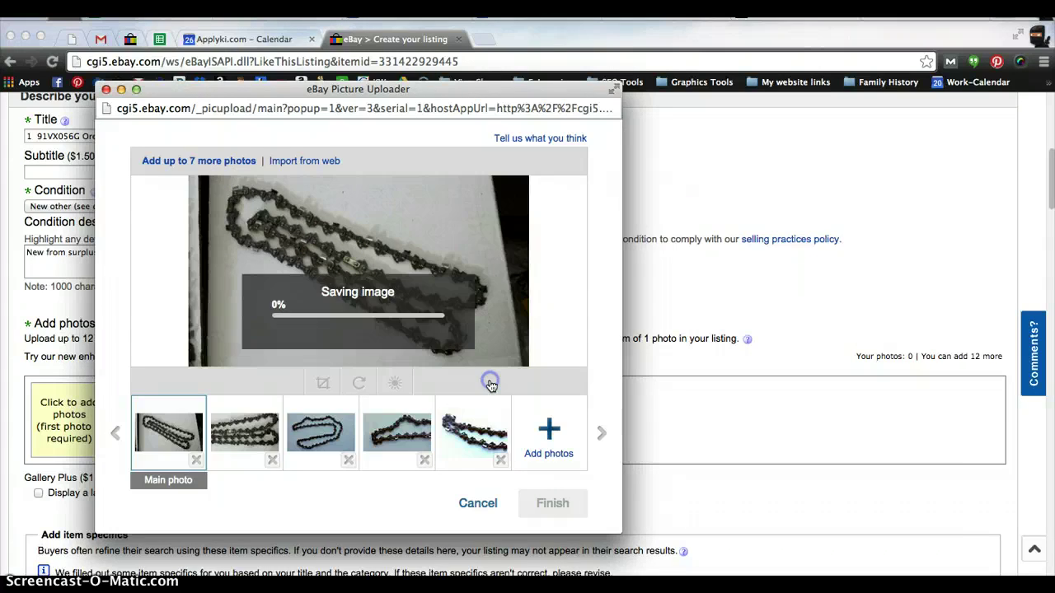
left_click(394, 385)
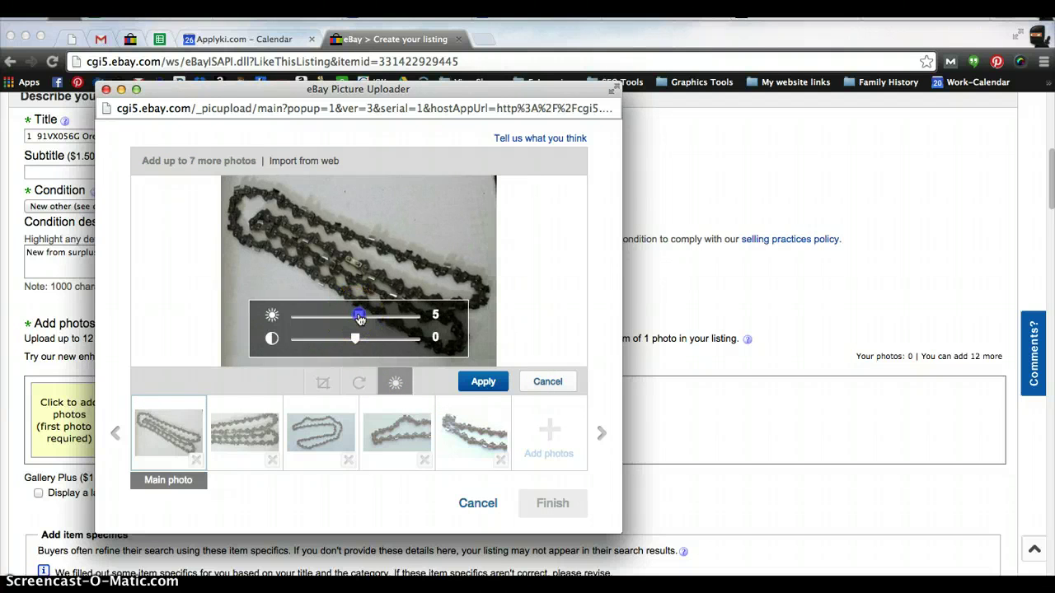
left_click_drag(382, 321, 382, 320)
left_click_drag(355, 338, 364, 343)
left_click(547, 381)
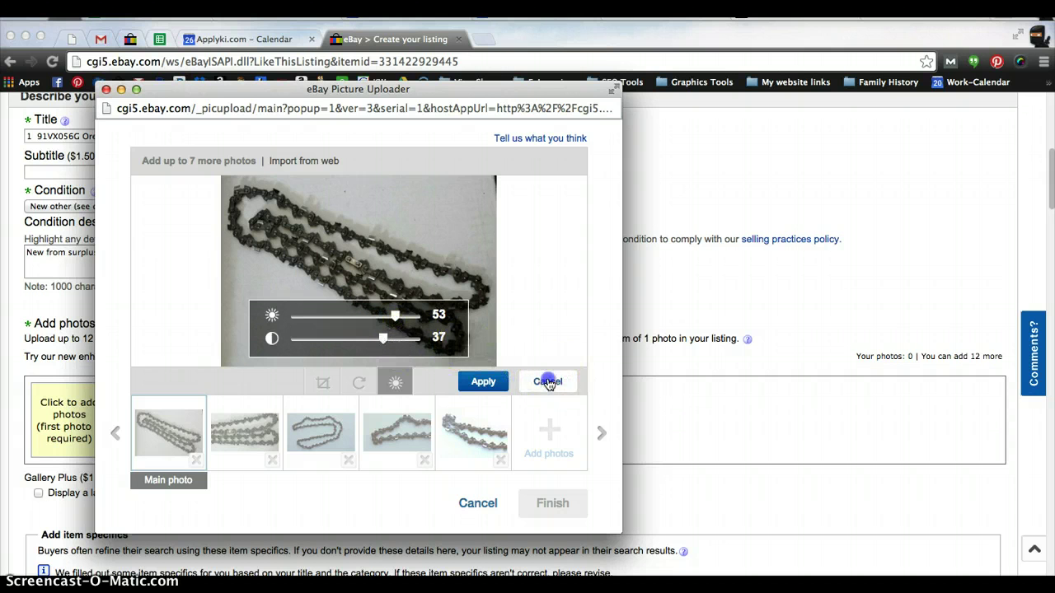
Set the first photo's brightness to 29 and contrast to 48, and apply the adjustment
left_click(395, 382)
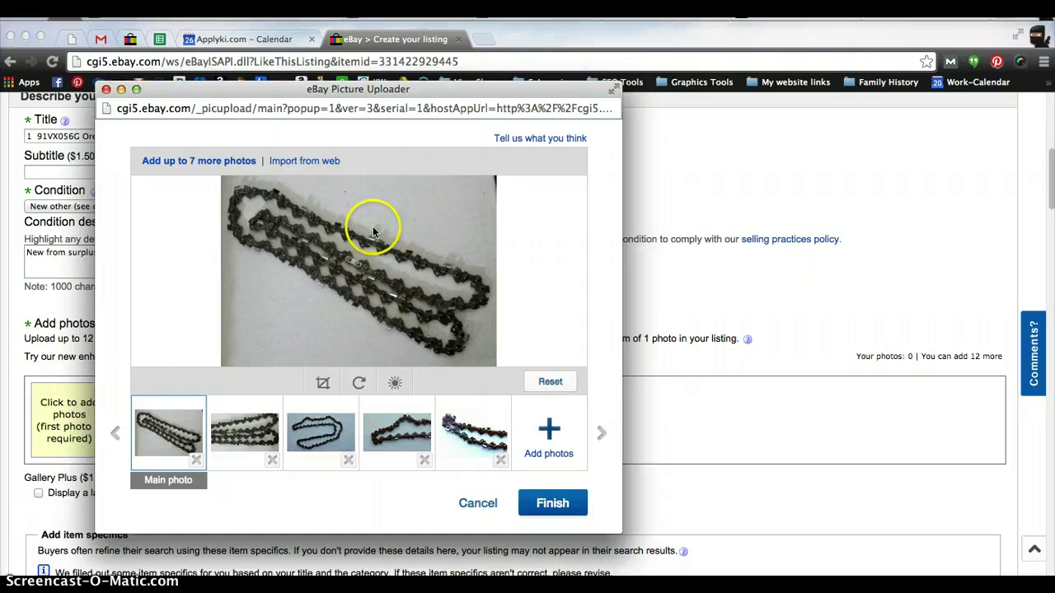
left_click(394, 380)
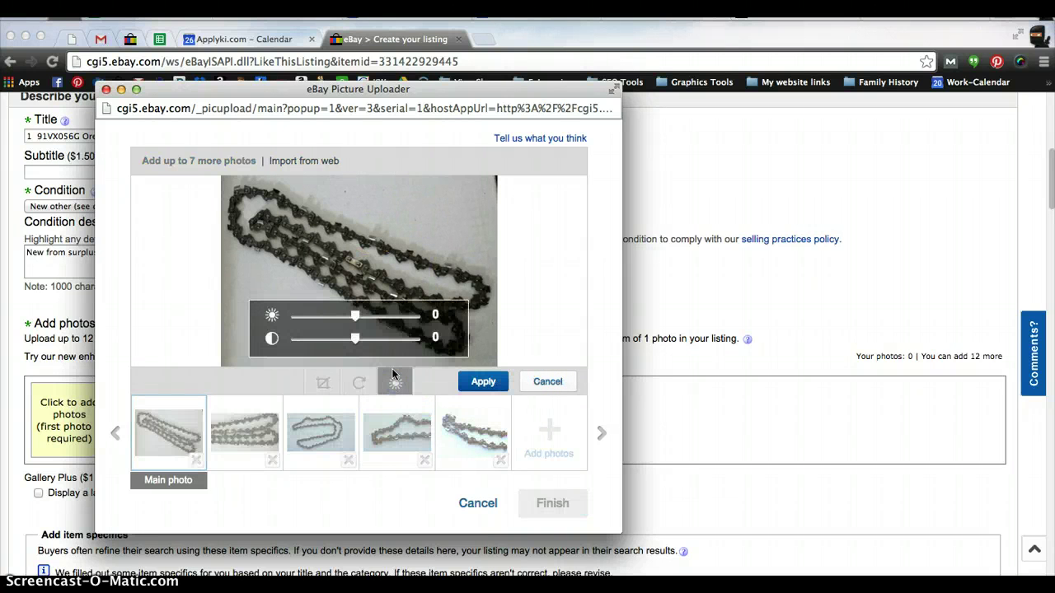
left_click_drag(357, 342, 393, 343)
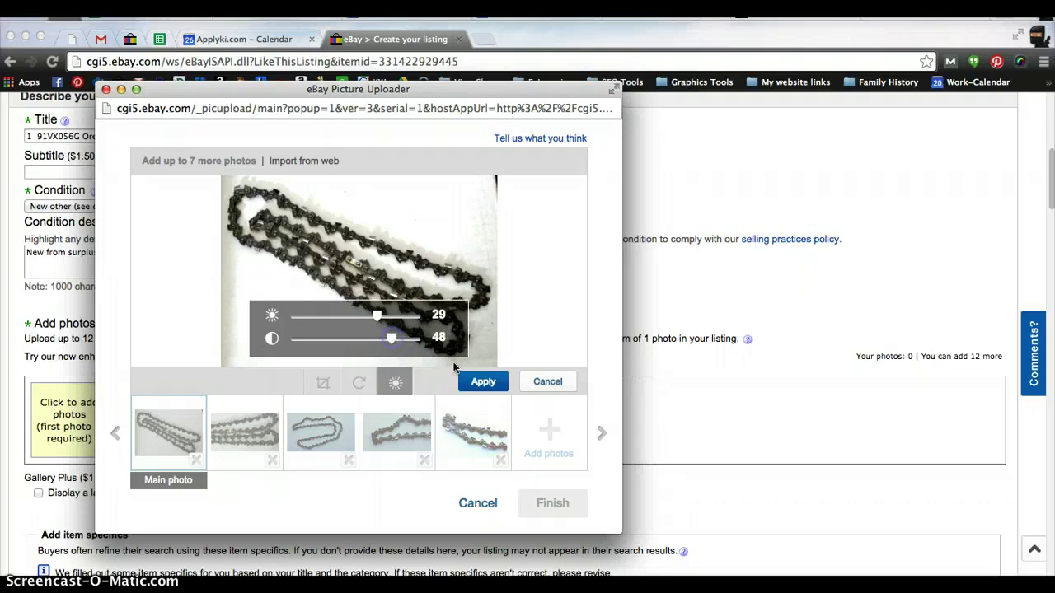
left_click(482, 381)
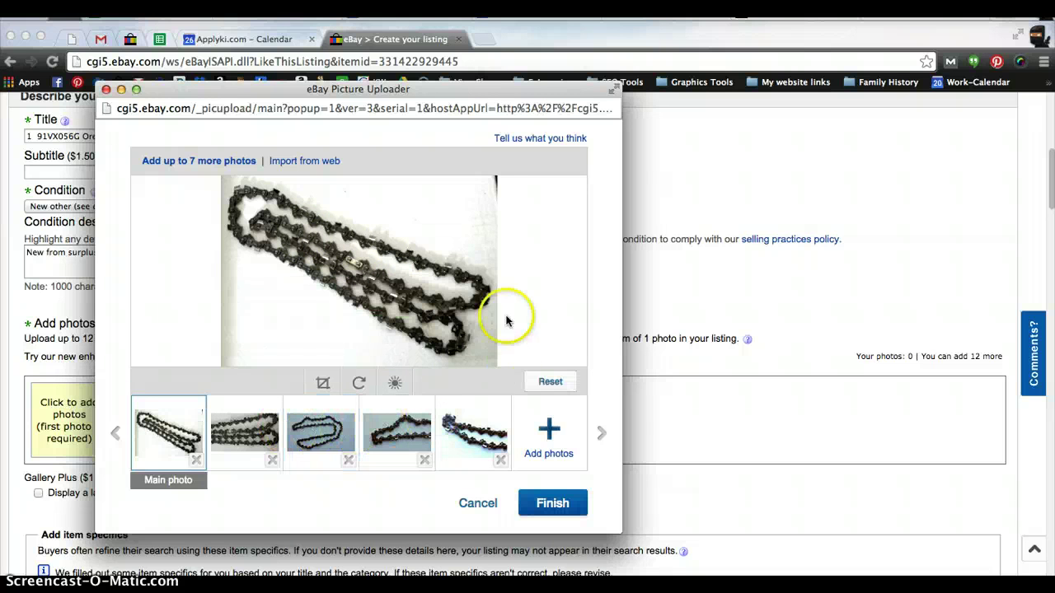
Set the second photo's brightness to 30 and contrast to 54, and apply the adjustment
left_click(243, 432)
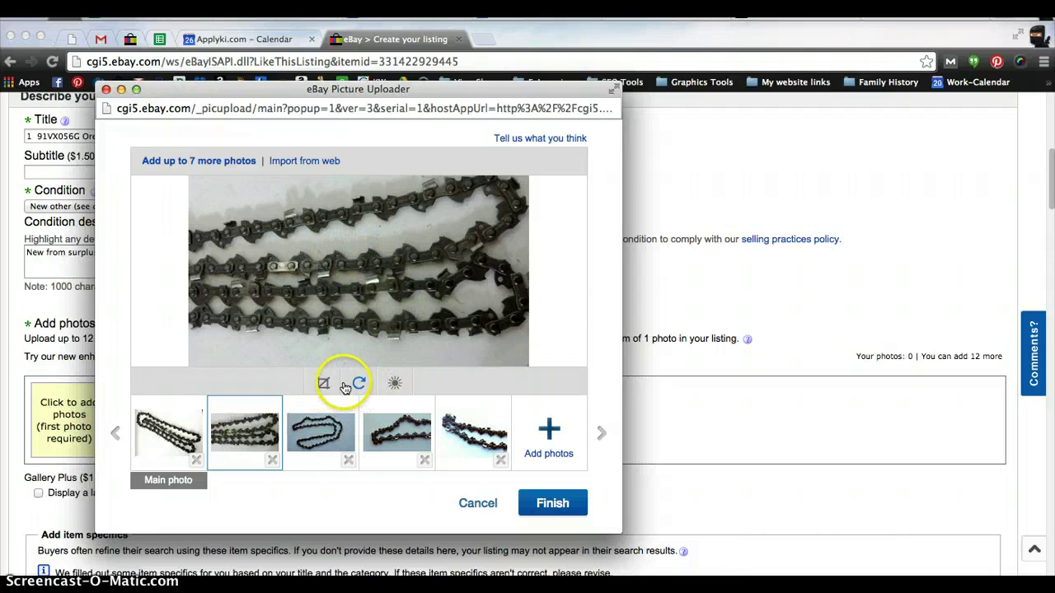
left_click(395, 384)
left_click_drag(361, 322, 396, 341)
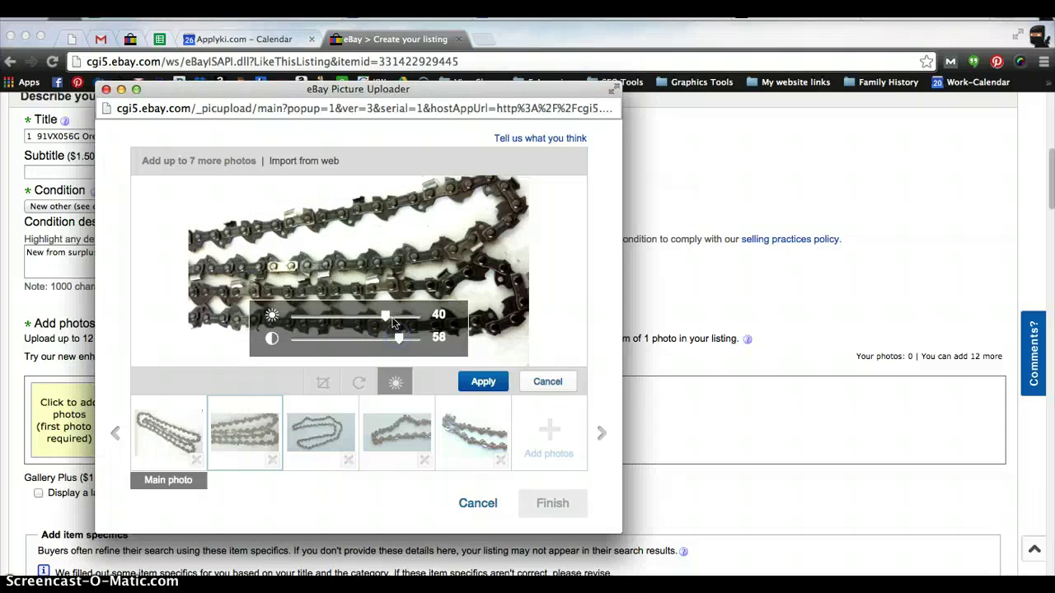
left_click_drag(388, 320, 382, 320)
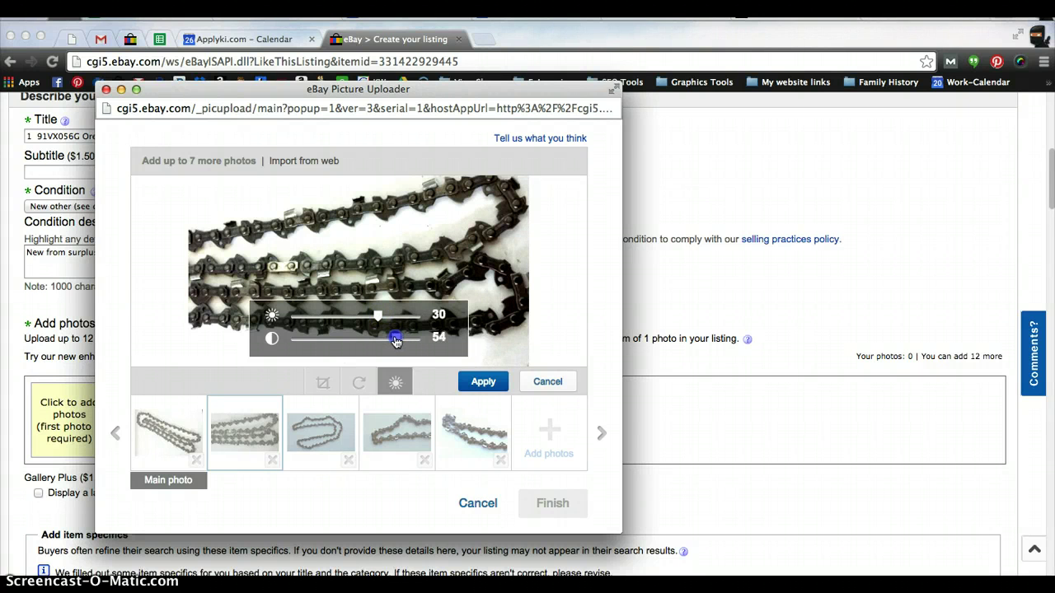
left_click(482, 384)
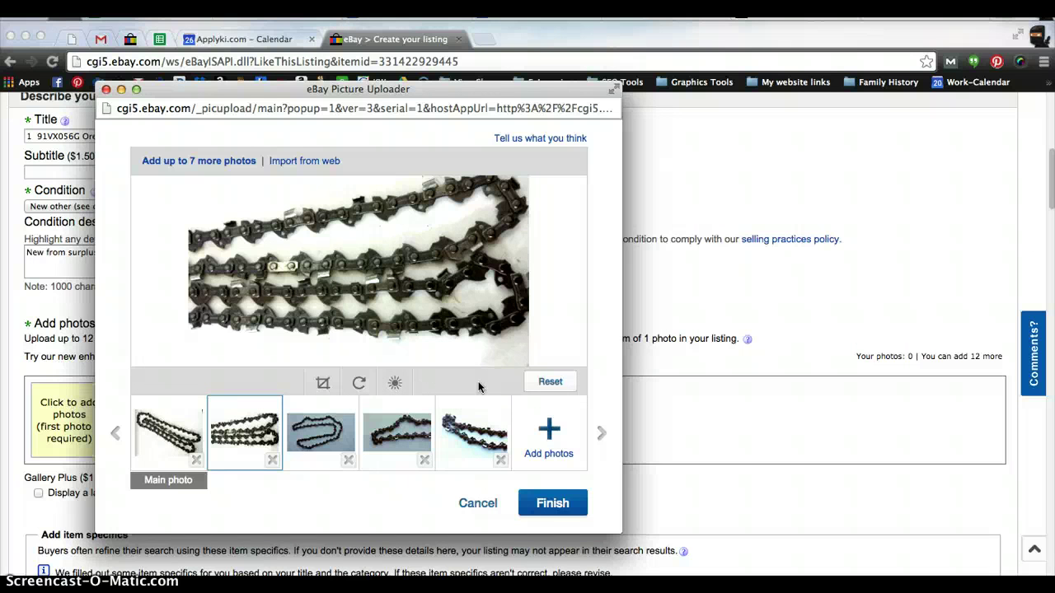
Crop the third photo at full height, trimming the empty background on both sides of the chain
left_click(244, 431)
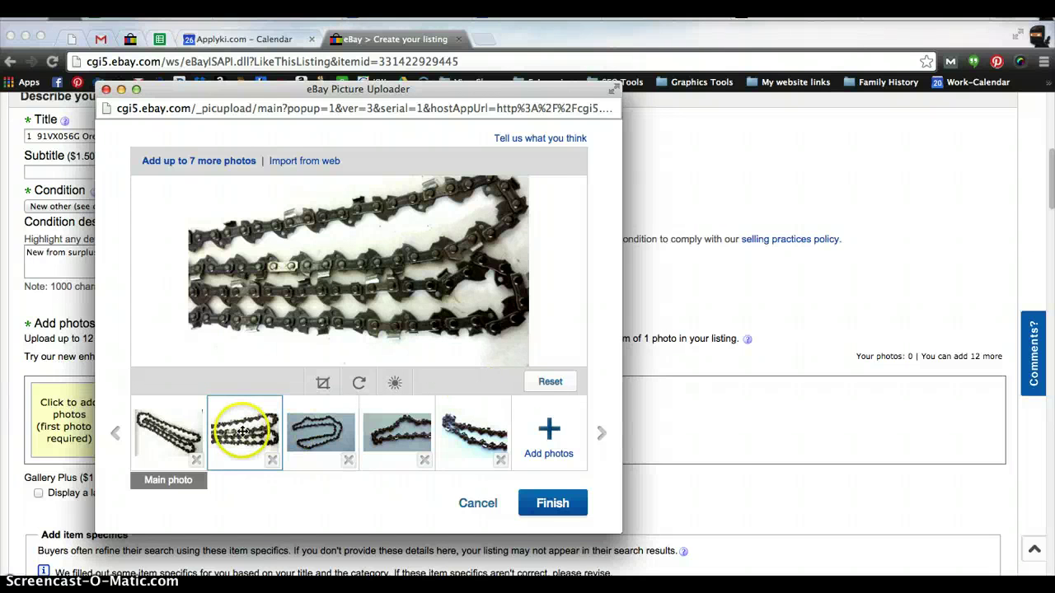
left_click(316, 430)
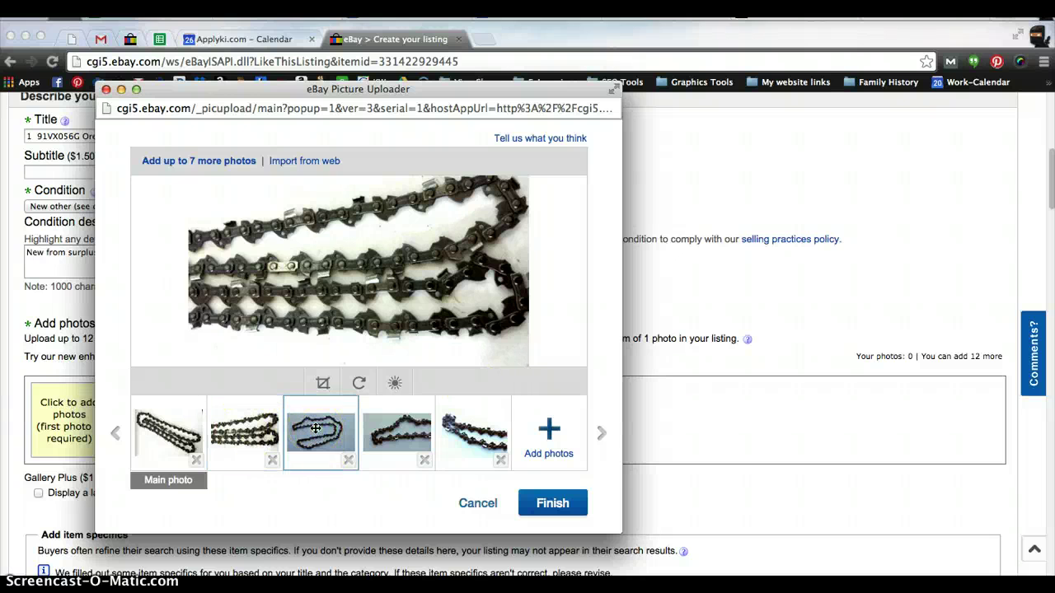
left_click(322, 383)
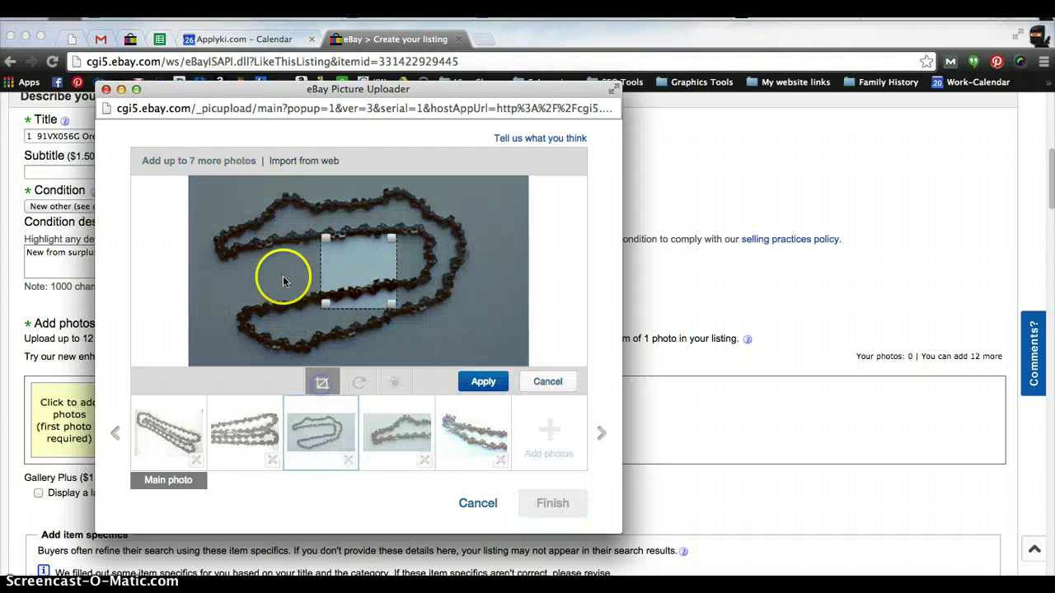
left_click_drag(326, 239, 217, 182)
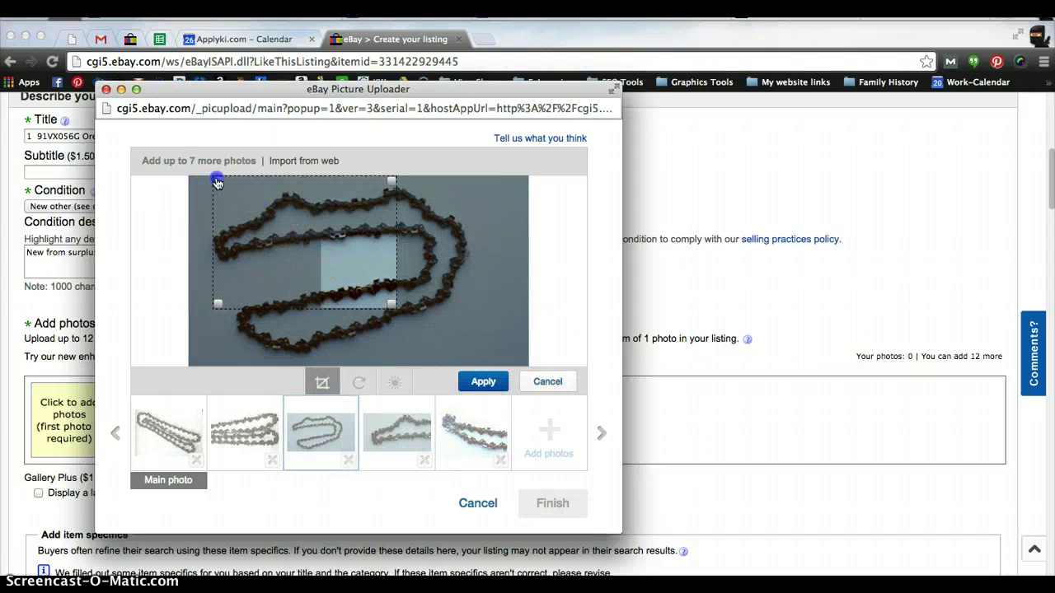
left_click_drag(390, 303, 465, 361)
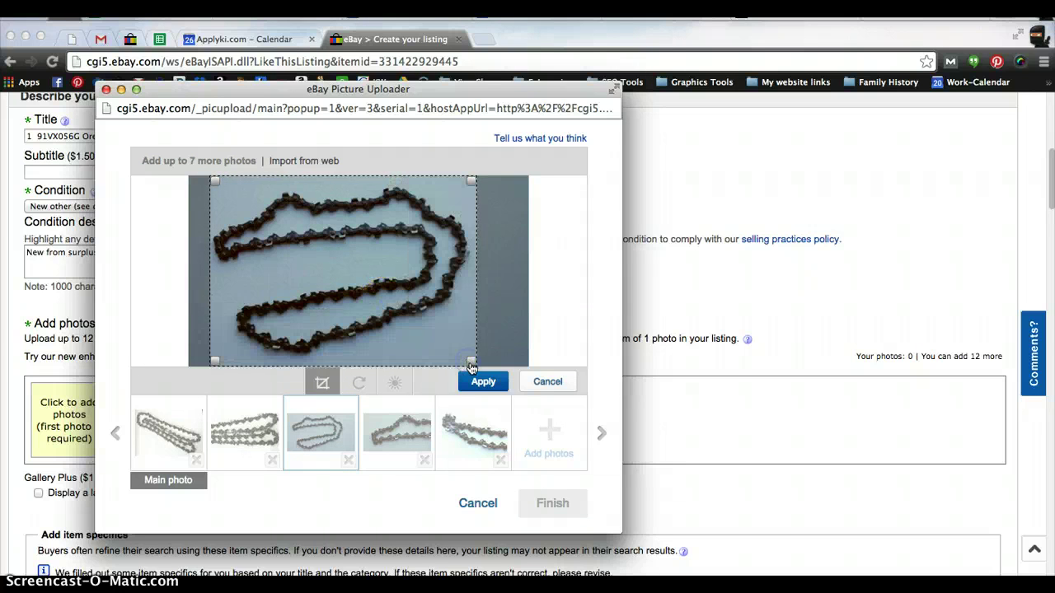
left_click(485, 383)
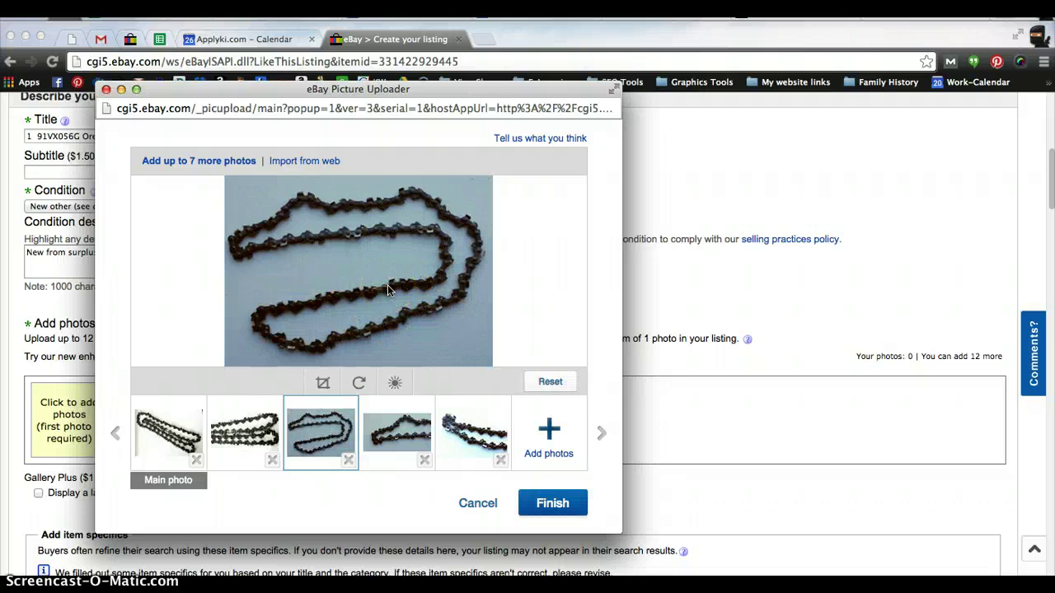
Set the third photo's brightness to 41 and contrast to 59, and apply the adjustment
left_click(396, 382)
left_click_drag(355, 317, 399, 341)
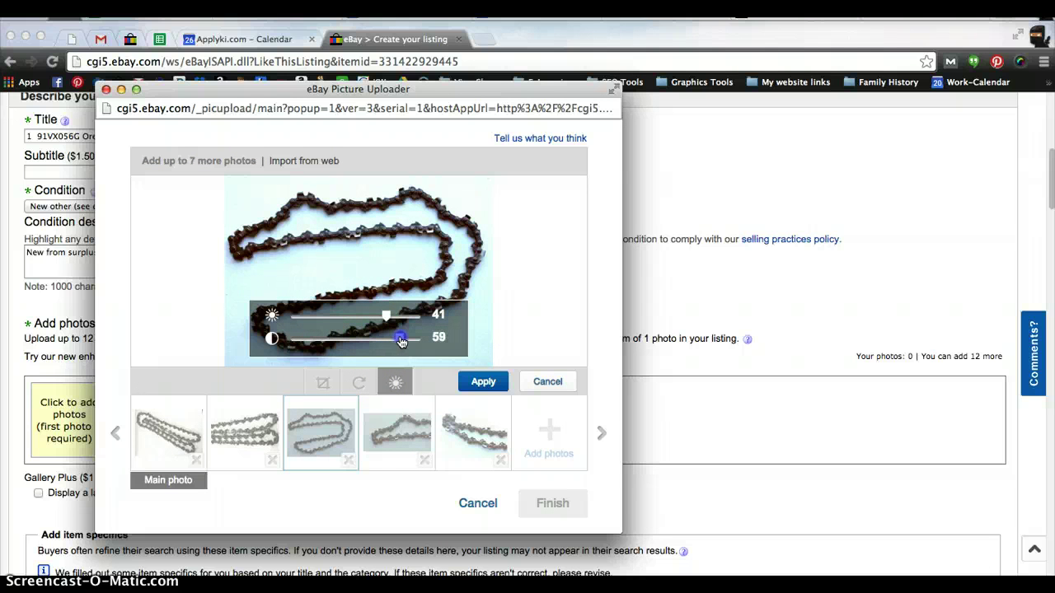
left_click(483, 382)
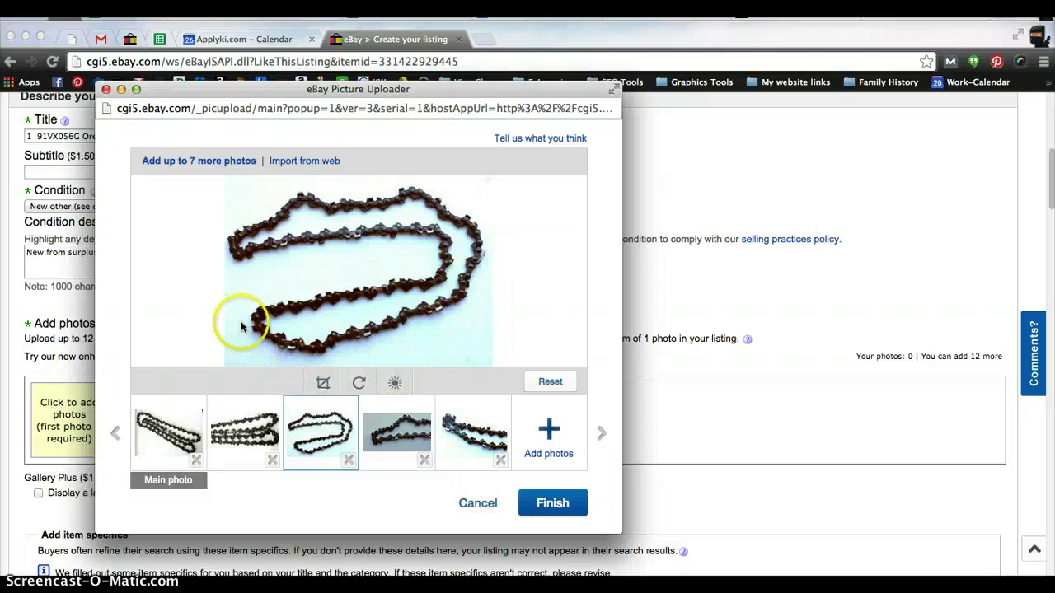
Set the fourth photo's brightness to 56 and contrast to 55, and apply the adjustment
left_click(395, 433)
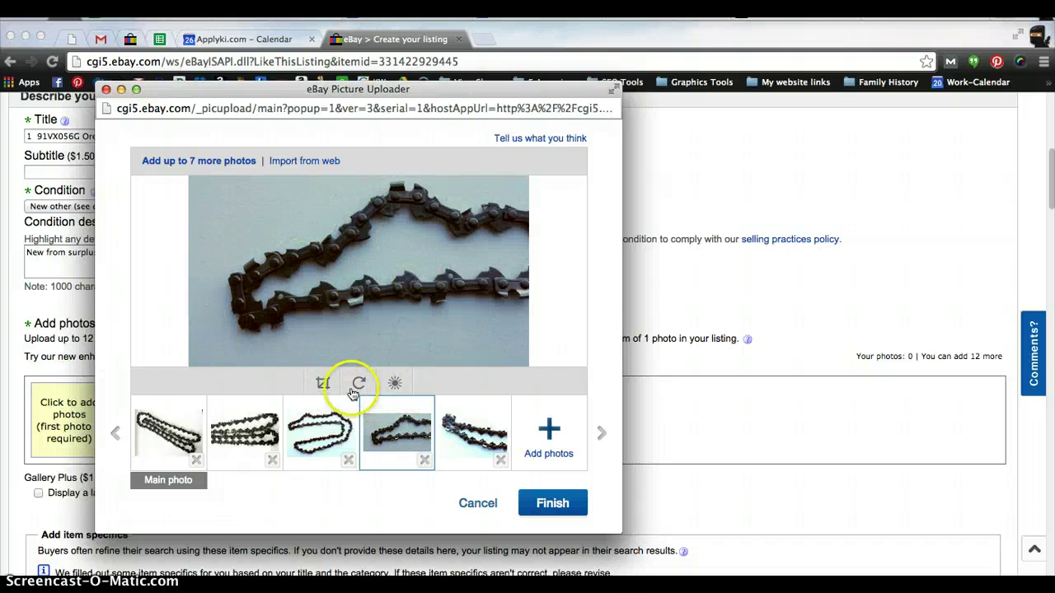
left_click(395, 385)
left_click_drag(354, 315, 400, 315)
left_click(352, 344)
left_click_drag(353, 341, 382, 343)
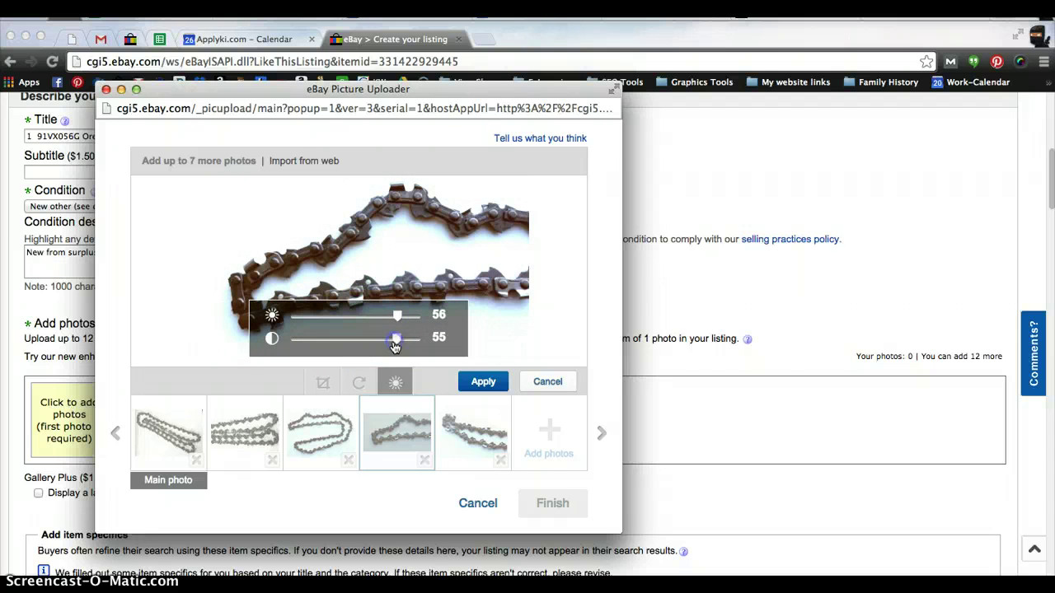
left_click(479, 381)
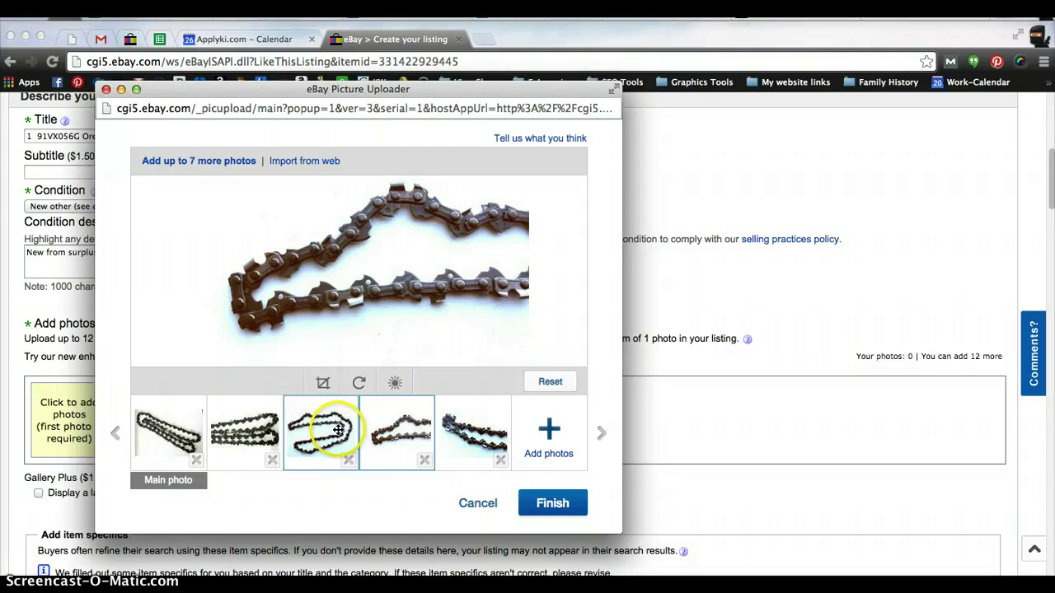
Make the second photo the main photo by moving it ahead of the first, and finish adding the five photos to the listing
mouse_move(397, 429)
left_mouse_down()
mouse_move(208, 406)
mouse_move(417, 404)
left_mouse_up()
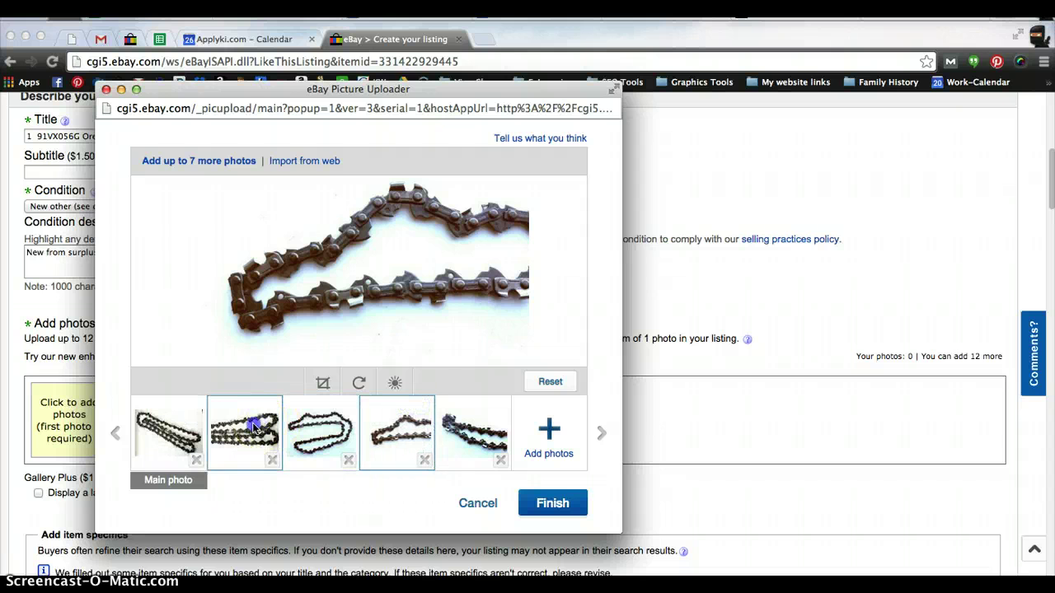
left_click_drag(254, 425, 155, 415)
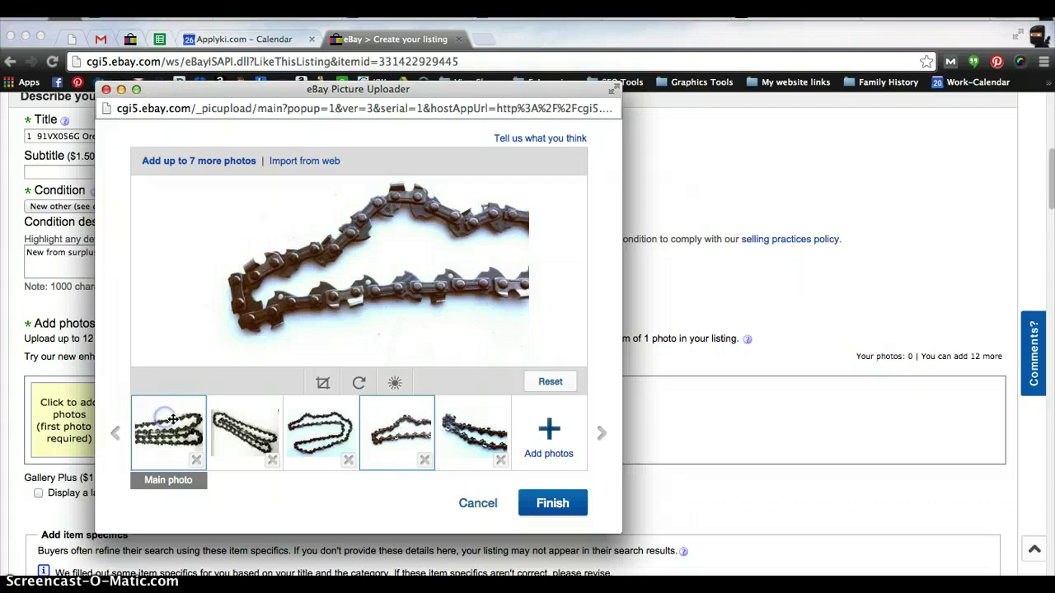
left_click(559, 504)
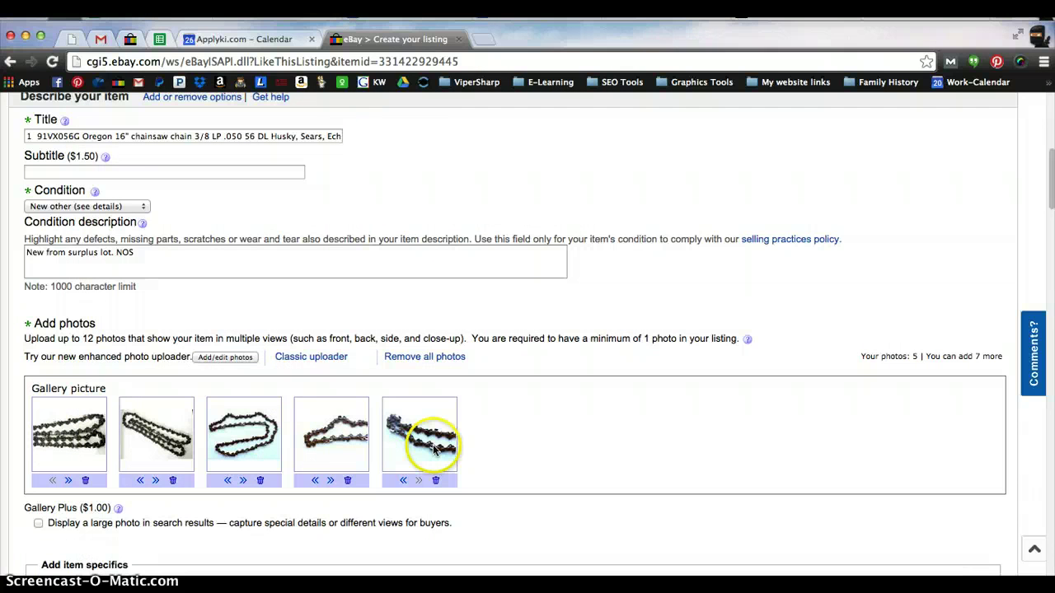
left_click(221, 360)
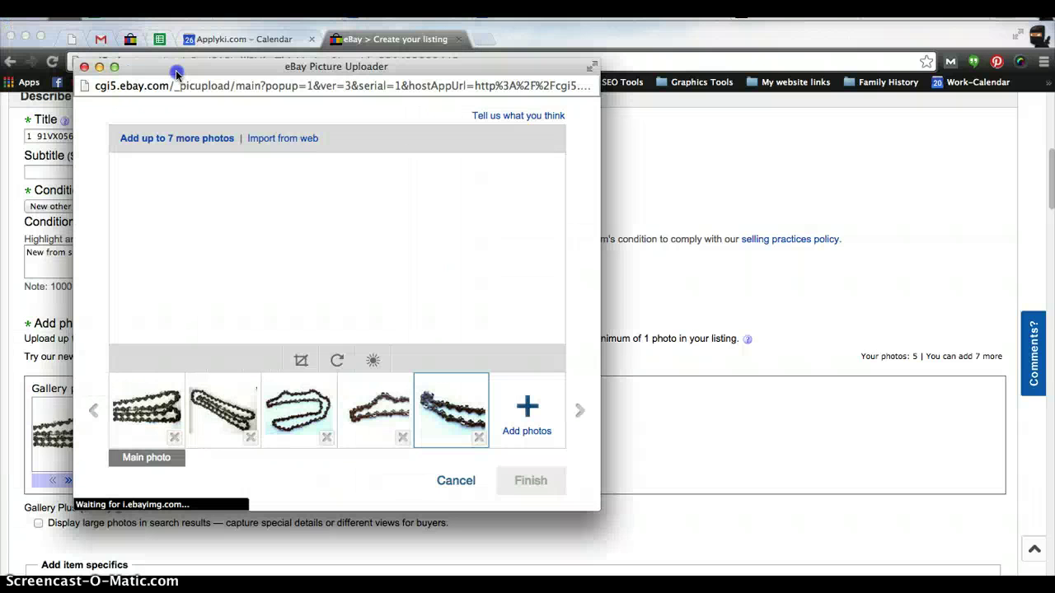
left_click(322, 330)
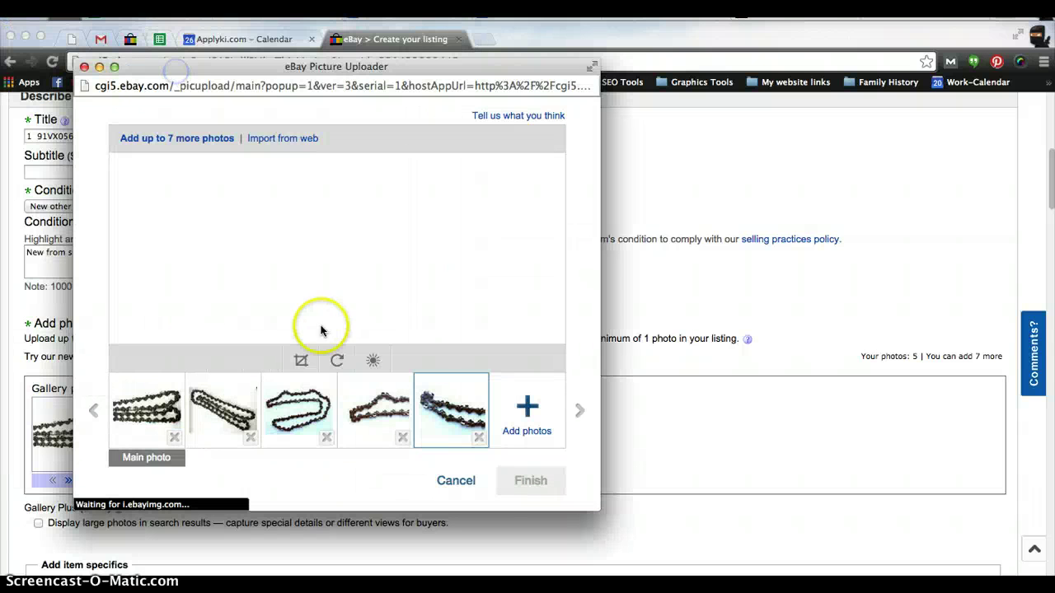
left_click(449, 425)
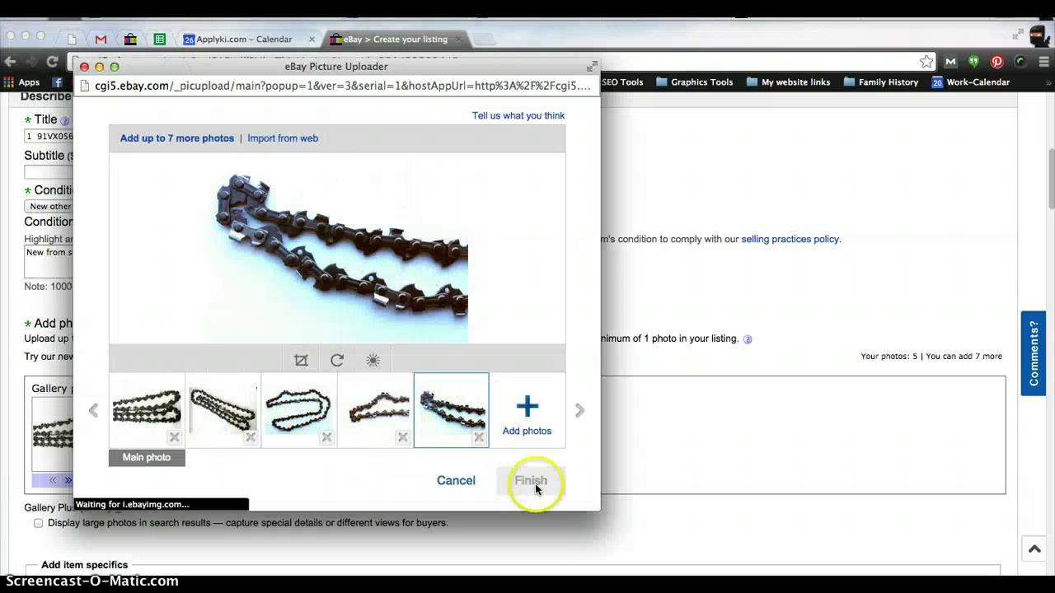
left_click(457, 483)
left_click(378, 279)
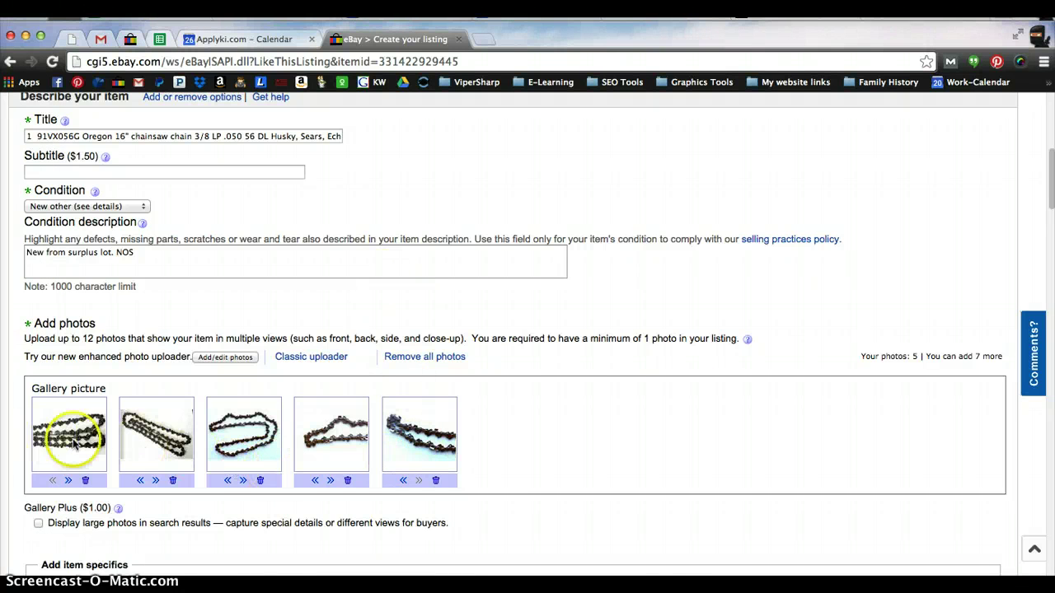
Choose USPS First Class Package (2 to 6 business days) as the listing's U.S. shipping service
scroll(599, 394, "down", 6)
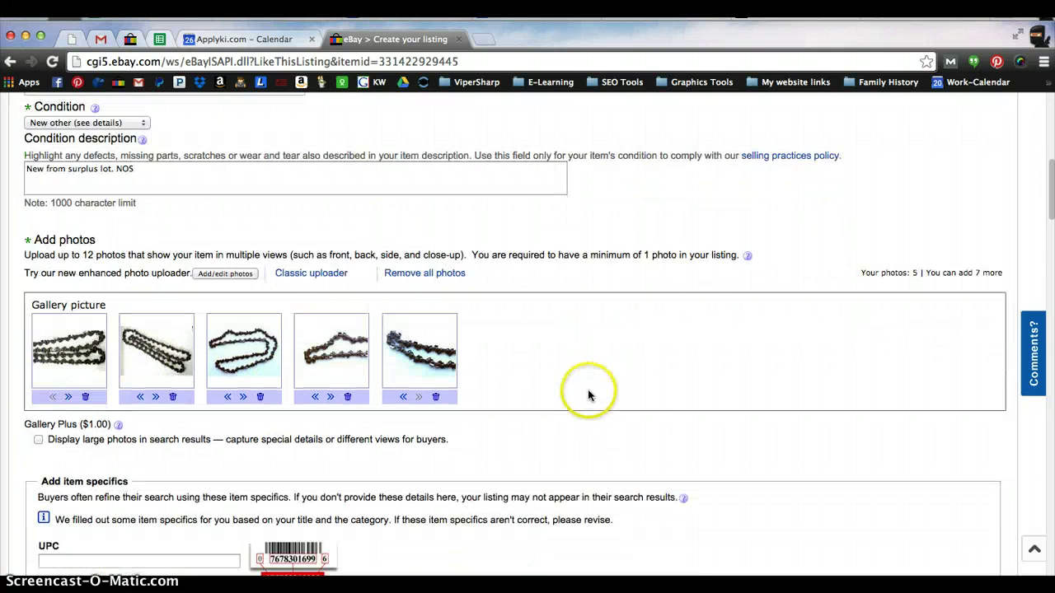
scroll(576, 395, "down", 3)
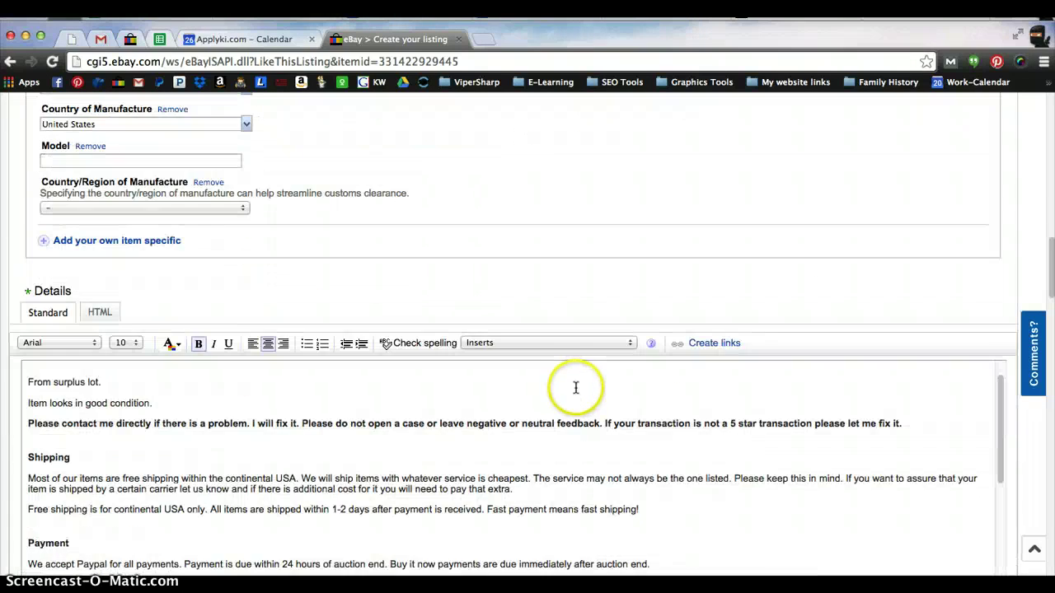
scroll(568, 387, "up", 3)
scroll(553, 306, "down", 8)
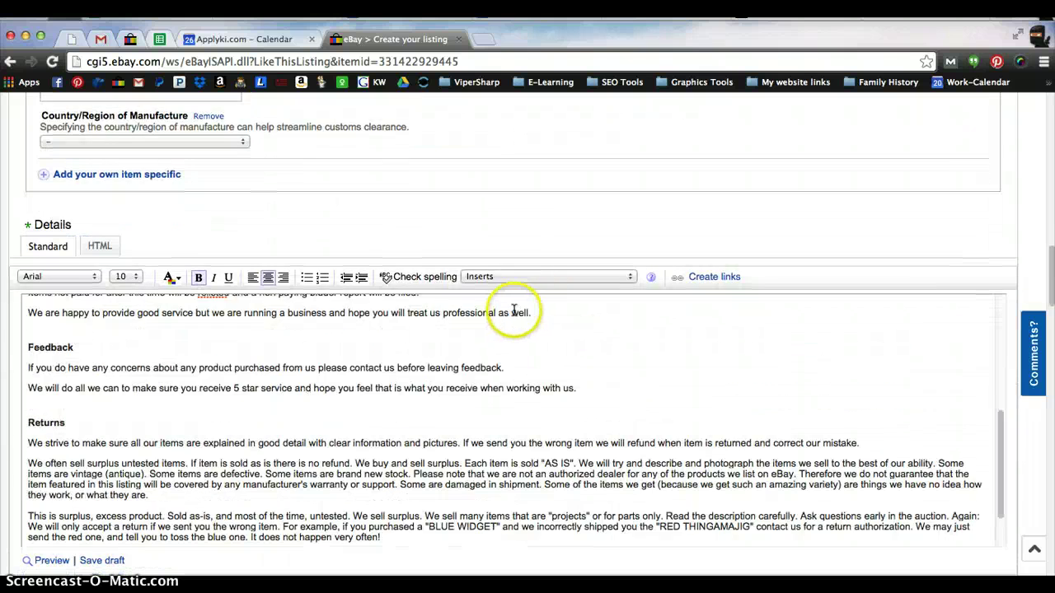
scroll(514, 311, "down", 8)
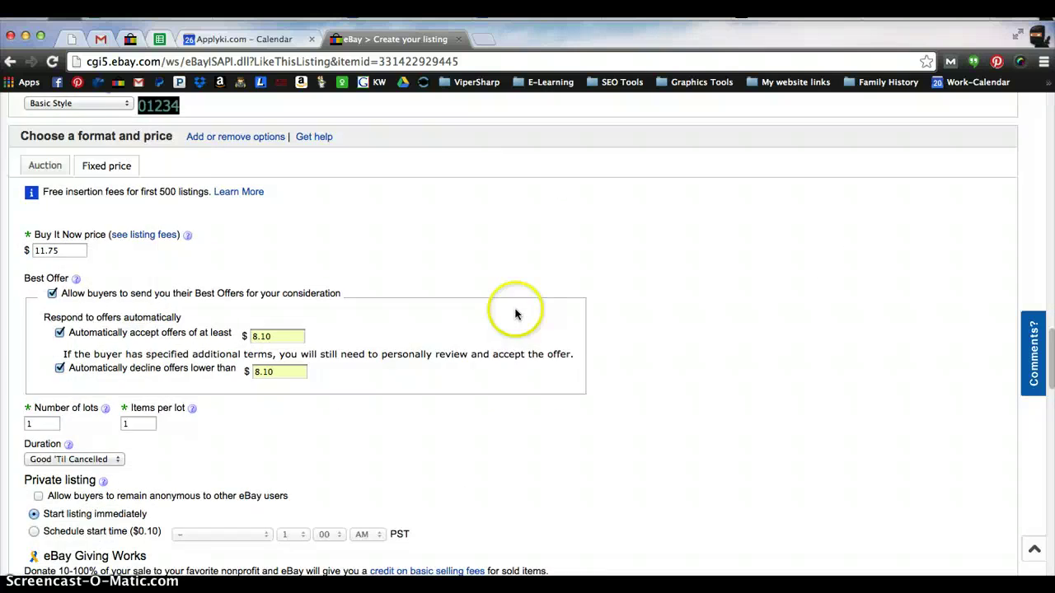
scroll(515, 314, "down", 10)
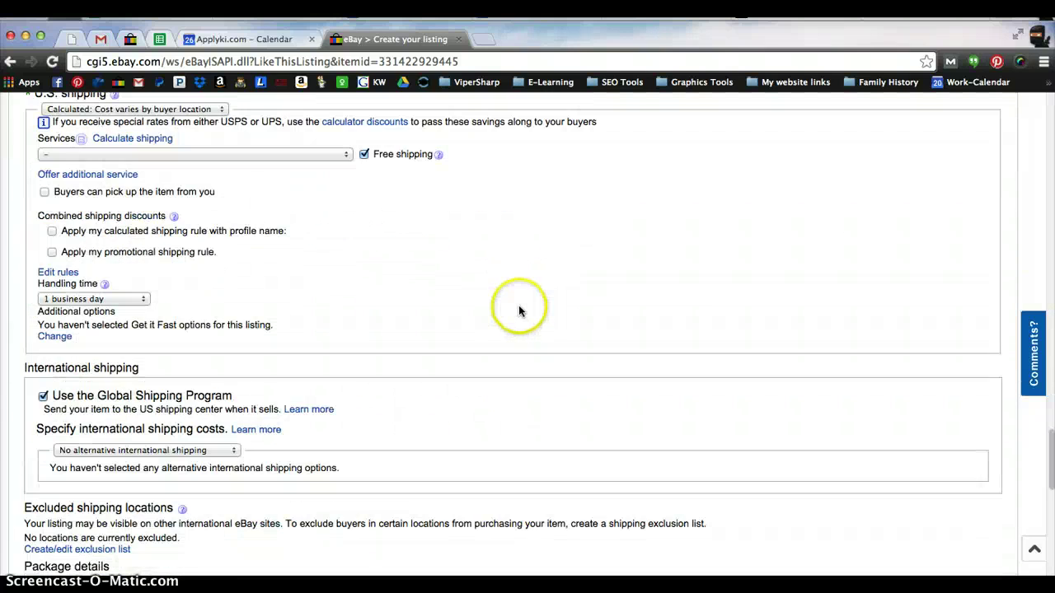
left_click(140, 155)
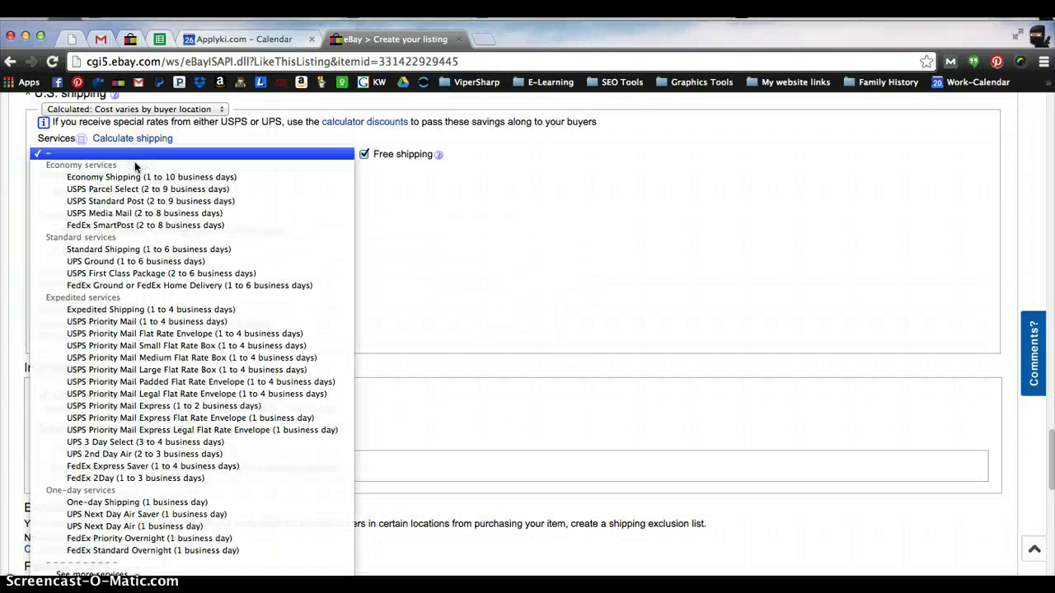
left_click(113, 273)
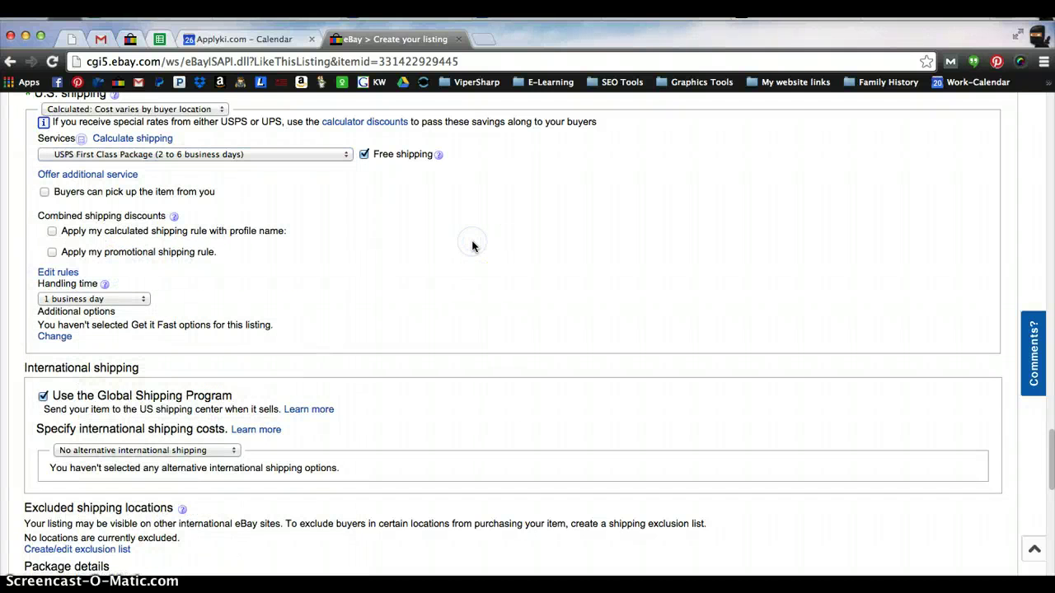
Continue past the remaining package, payment and return details to the listing review, and submit the chainsaw chain listing
scroll(470, 244, "down", 10)
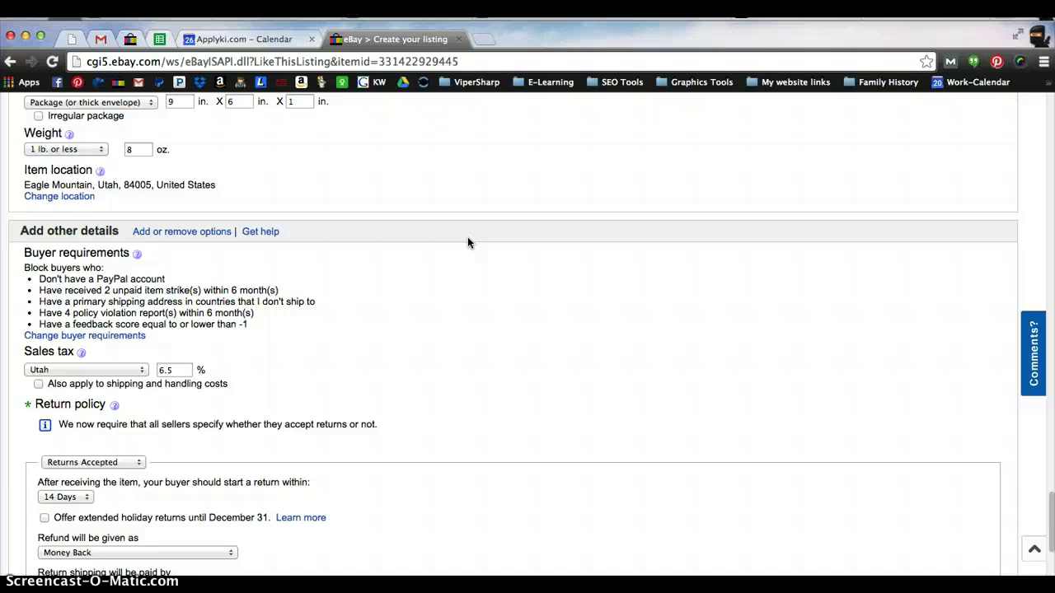
scroll(468, 245, "down", 3)
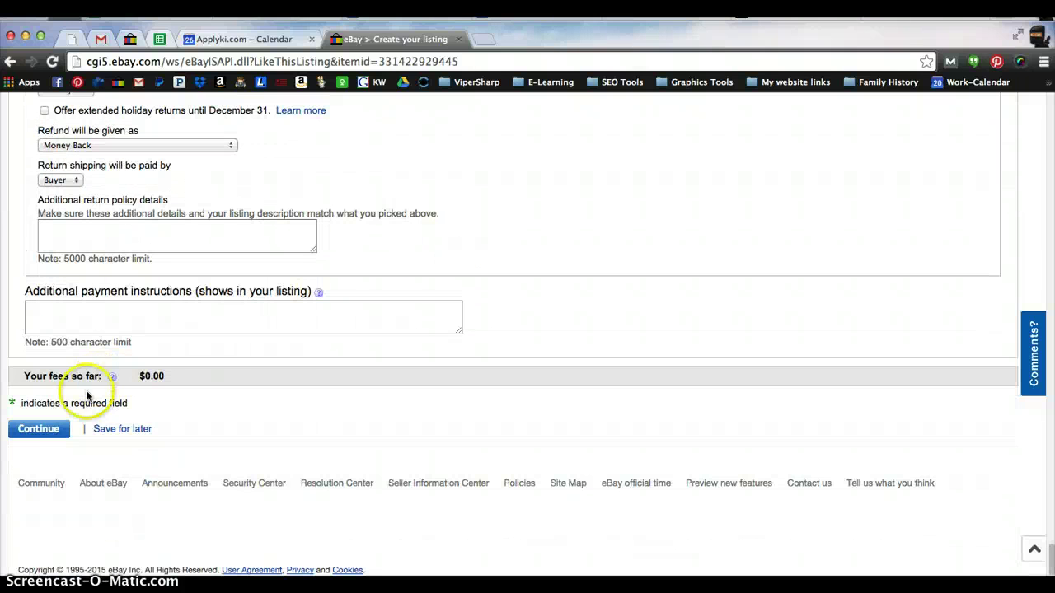
left_click(35, 429)
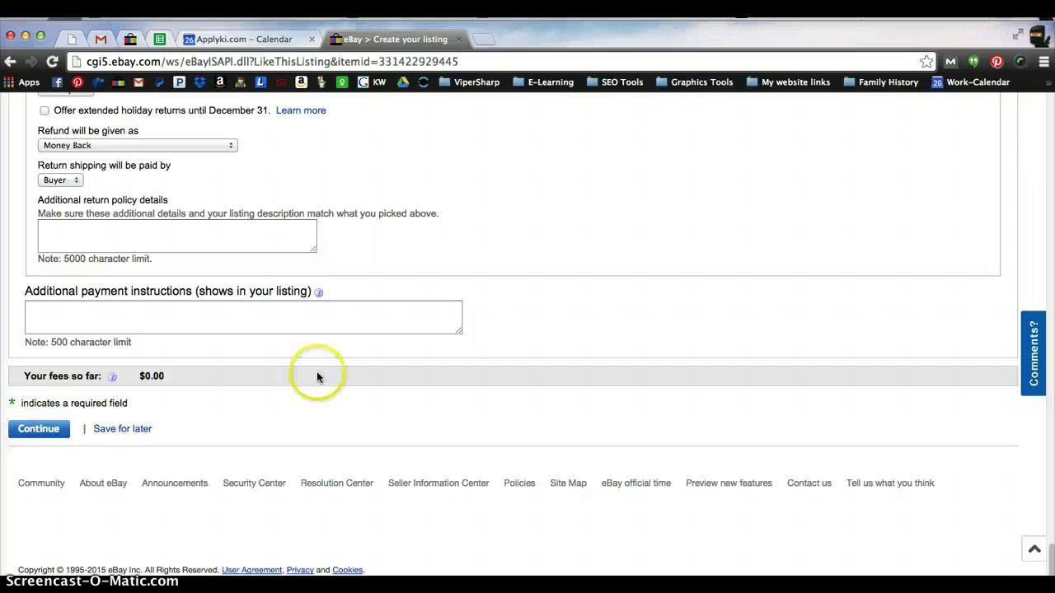
scroll(316, 371, "up", 15)
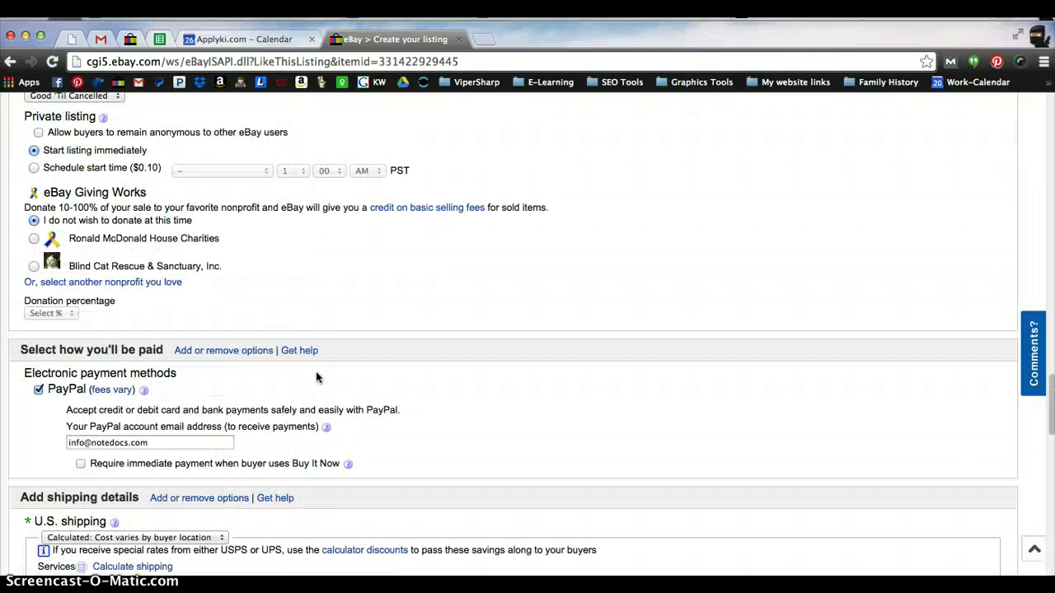
scroll(317, 373, "down", 10)
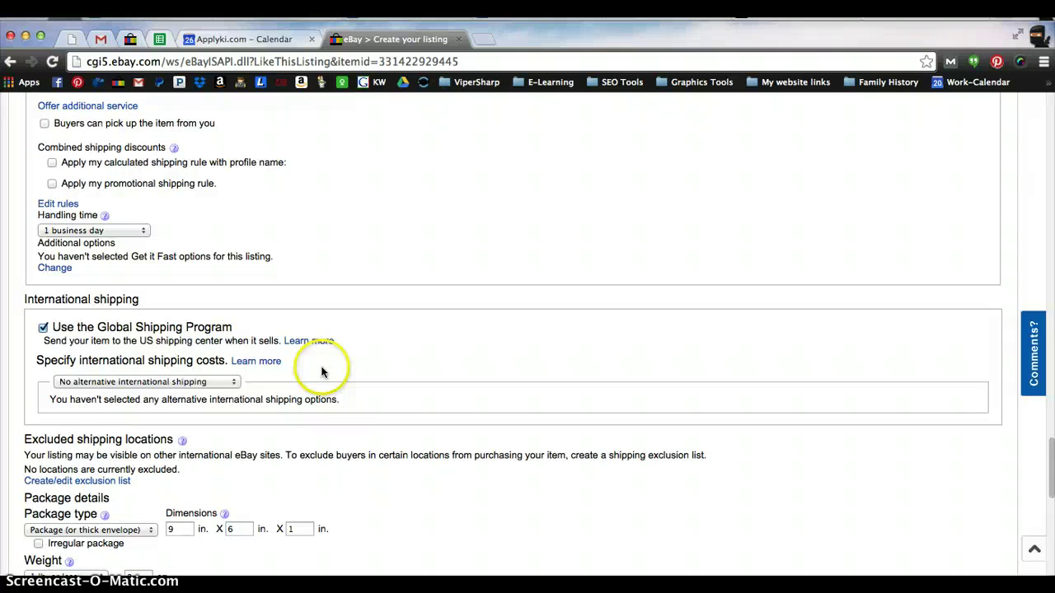
scroll(318, 373, "down", 4)
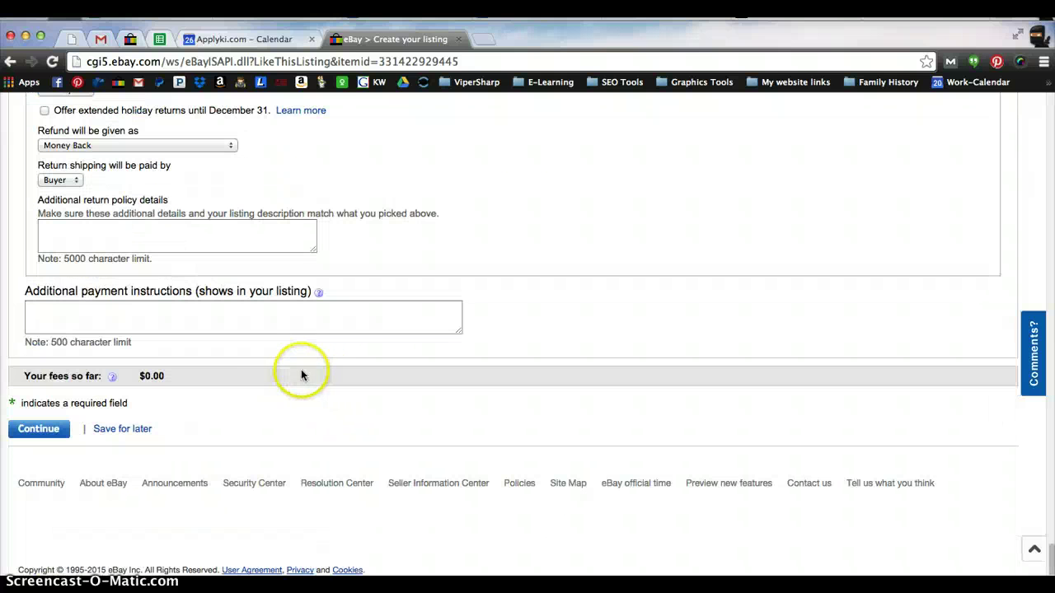
left_click(35, 430)
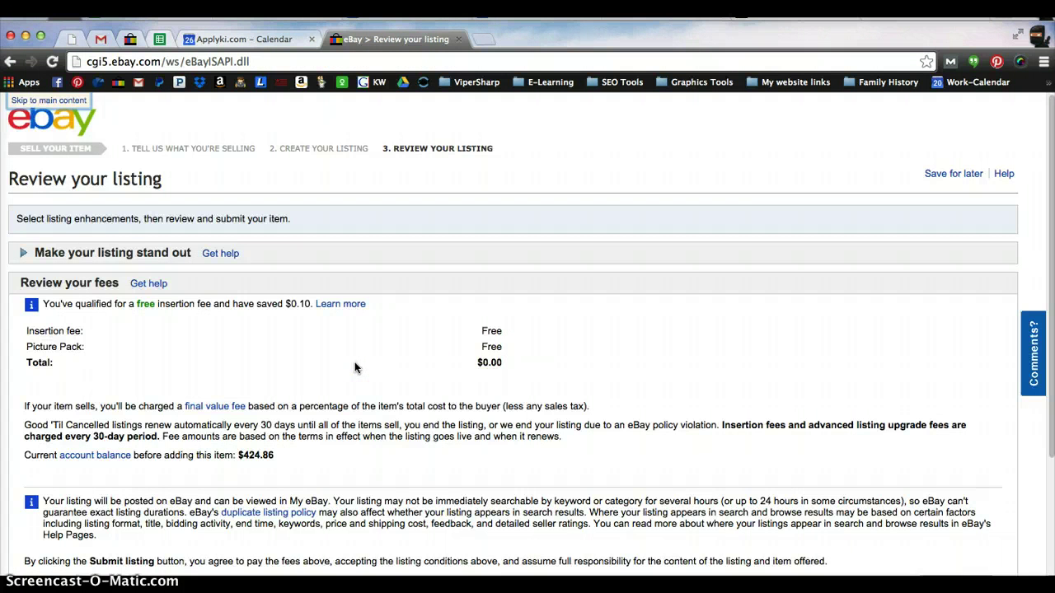
scroll(45, 434, "down", 5)
left_click(47, 430)
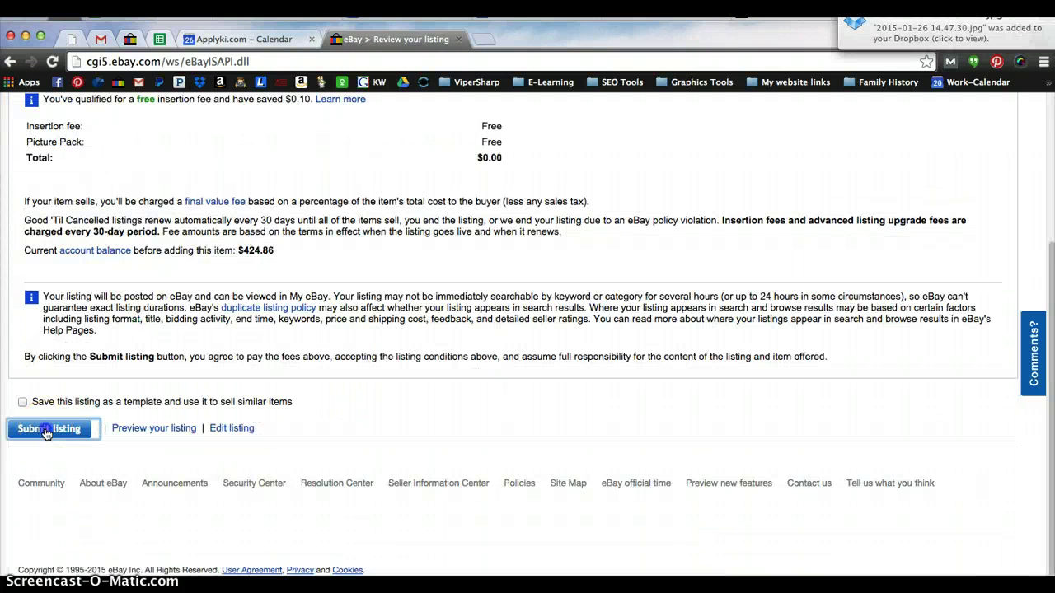